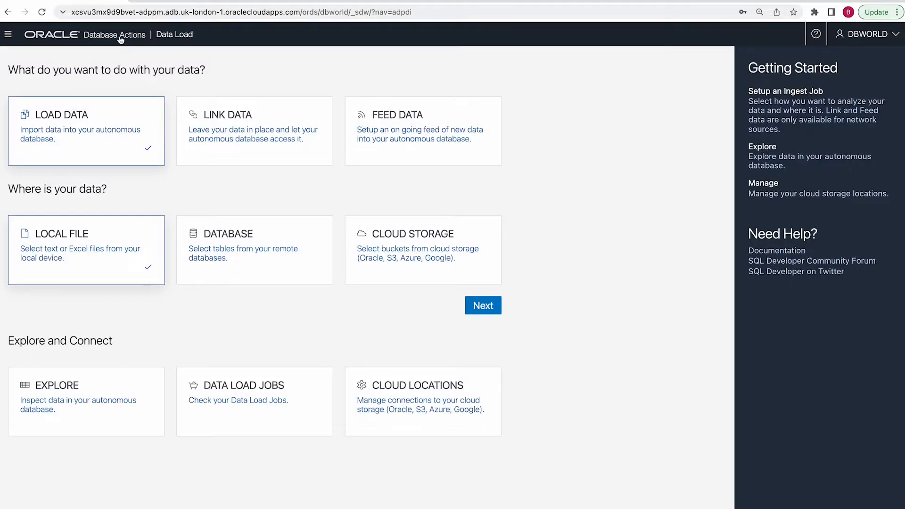
Start a data load from a local file and add GeoFRED_Per_Capita_Personal_Income_by_County_Dollars.xls from the DB World folder
click(120, 38)
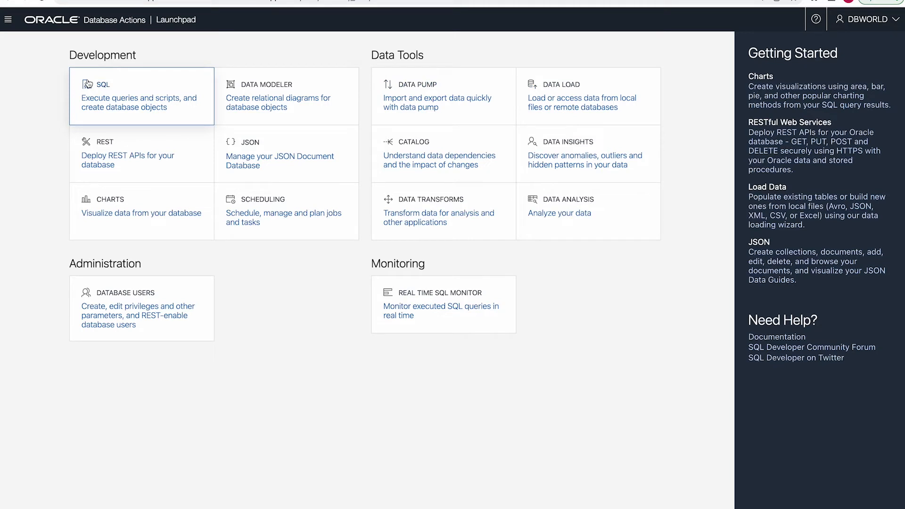
click(583, 99)
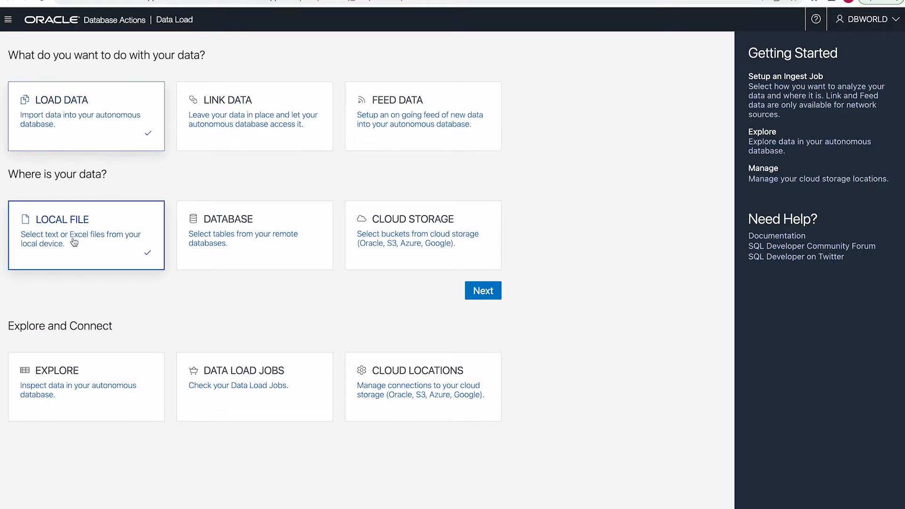
click(494, 290)
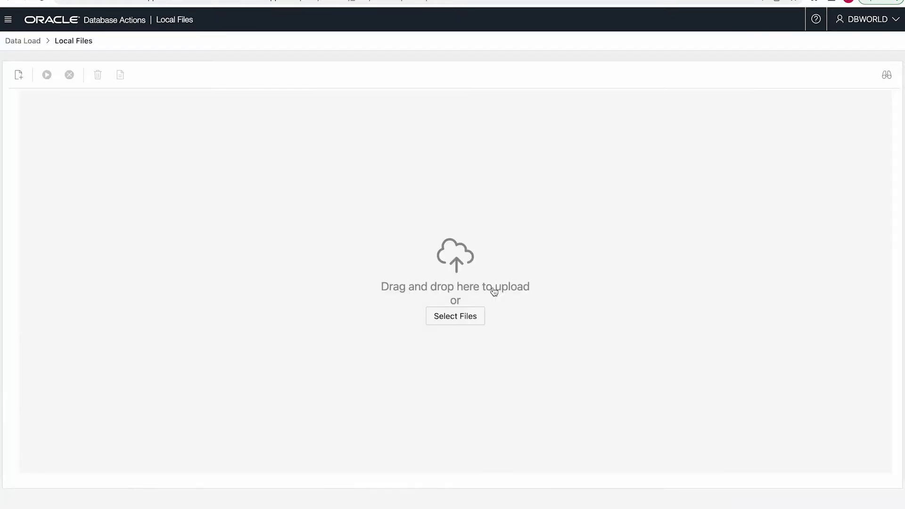
click(448, 319)
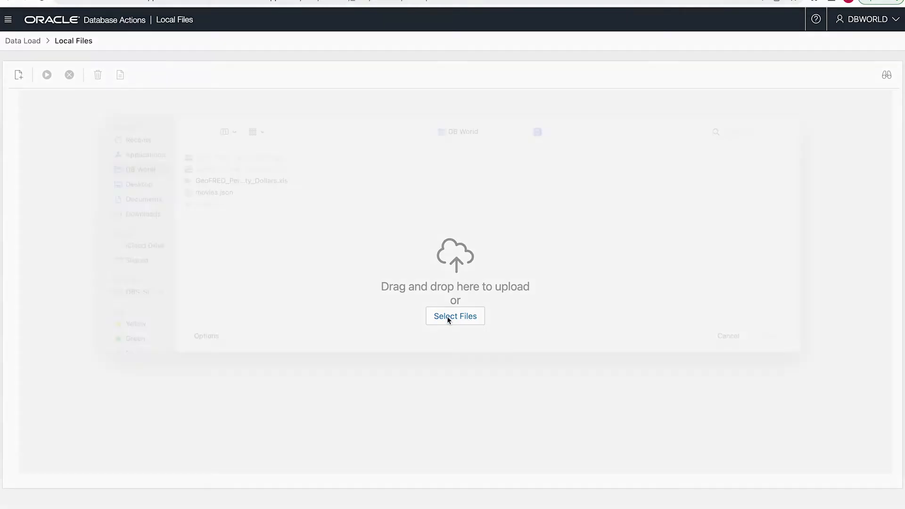
click(238, 198)
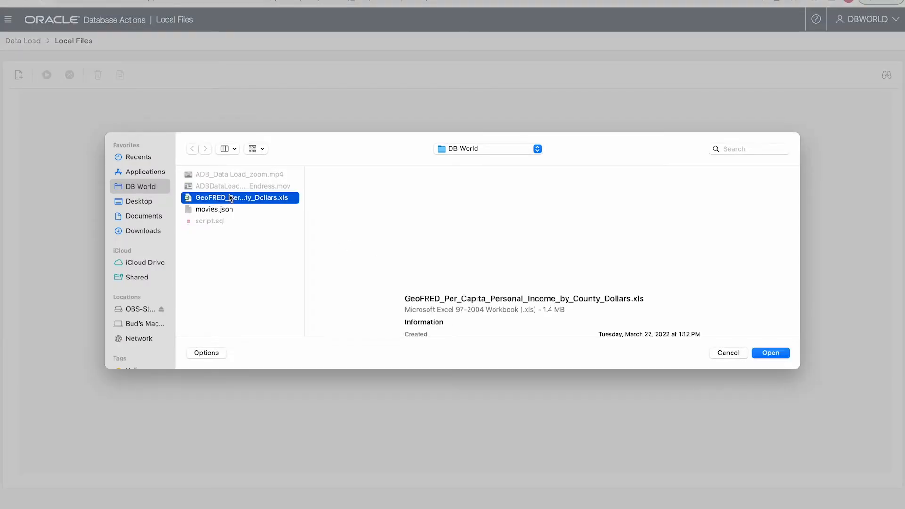
click(769, 354)
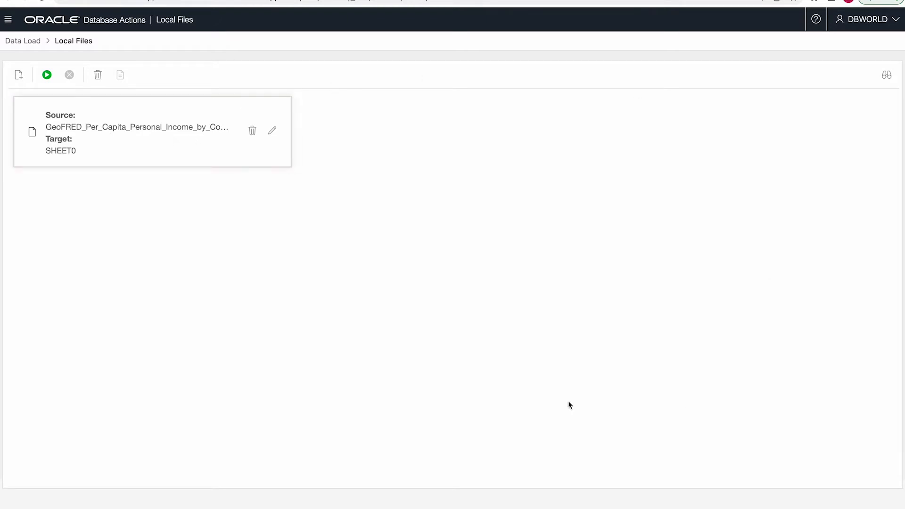
In the load settings of the GeoFRED spreadsheet, name the target table PER_CAPITA_INCOME
click(273, 131)
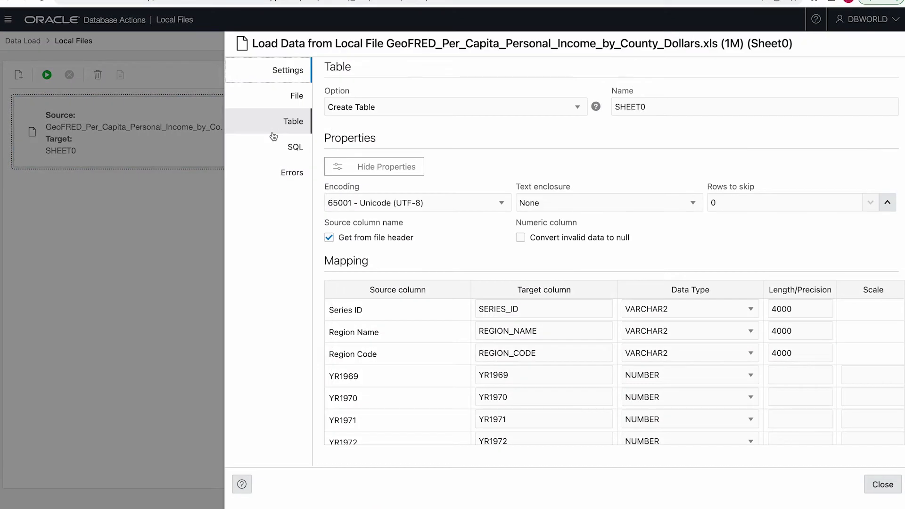
mouse_move(596, 109)
double_click(672, 108)
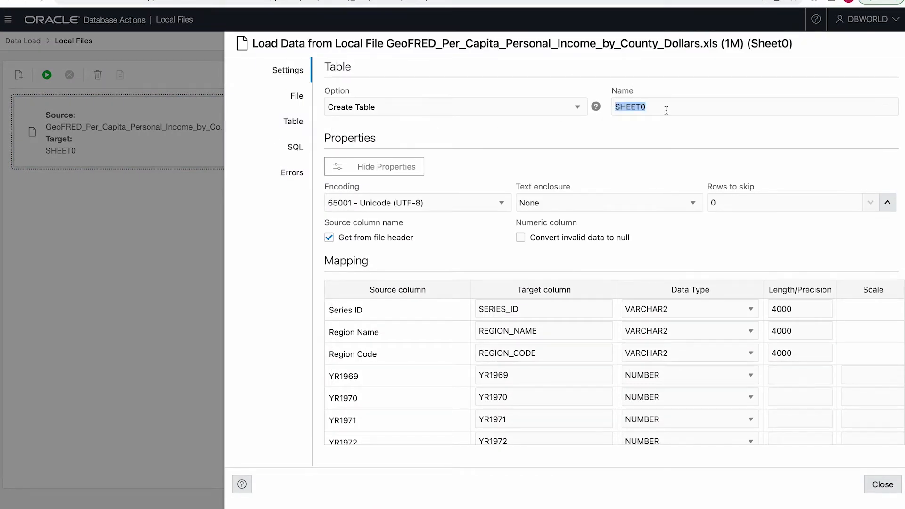
text(PER_CAP)
key(BackSpace)
key(BackSpace)
key(BackSpace)
text(P)
key(BackSpace)
text(CAPITA_INCOME)
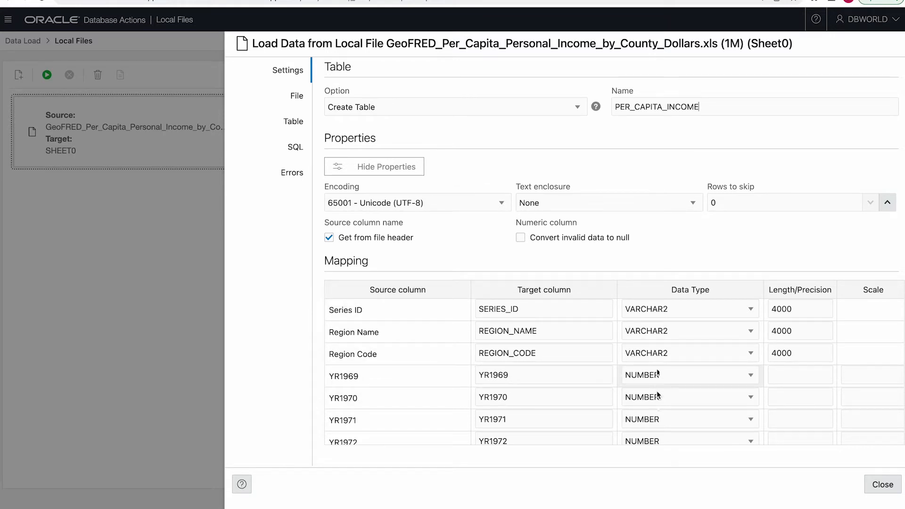
Preview the source file's data, close the load settings and run the data load job
click(297, 99)
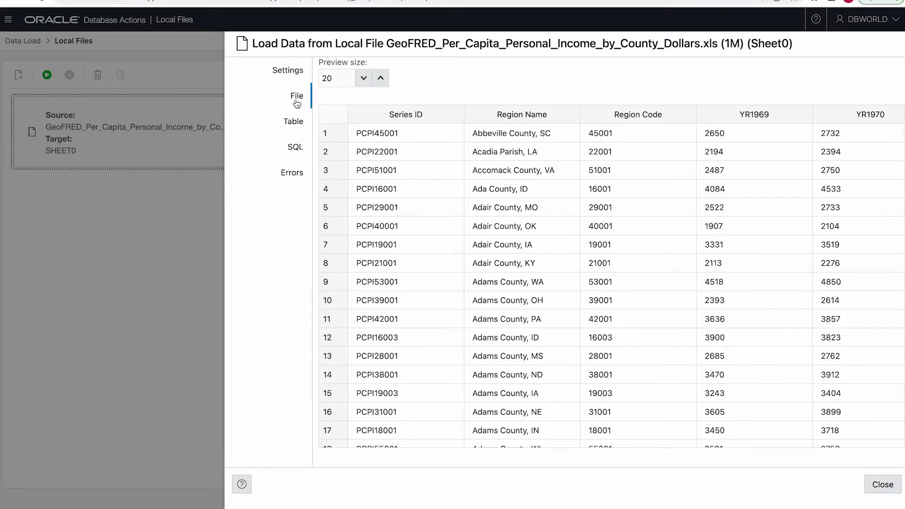
scroll(442, 189, right, 10)
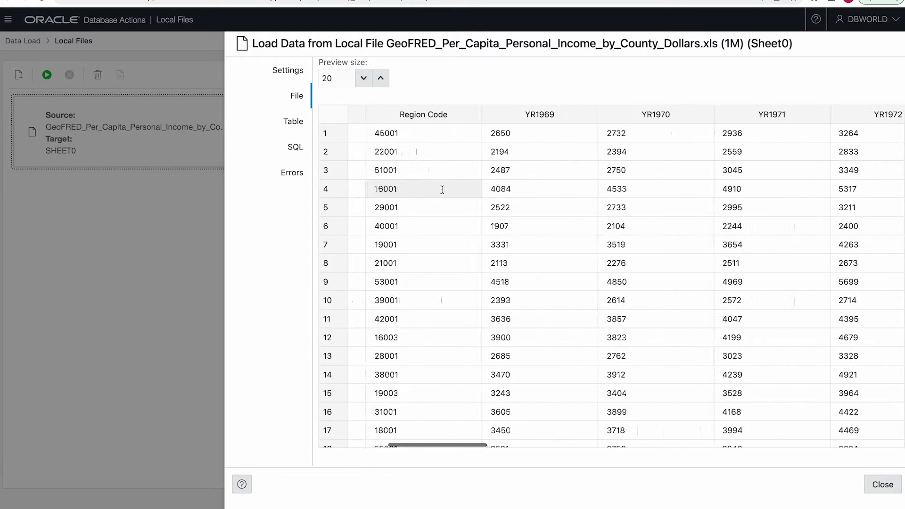
scroll(445, 189, left, 10)
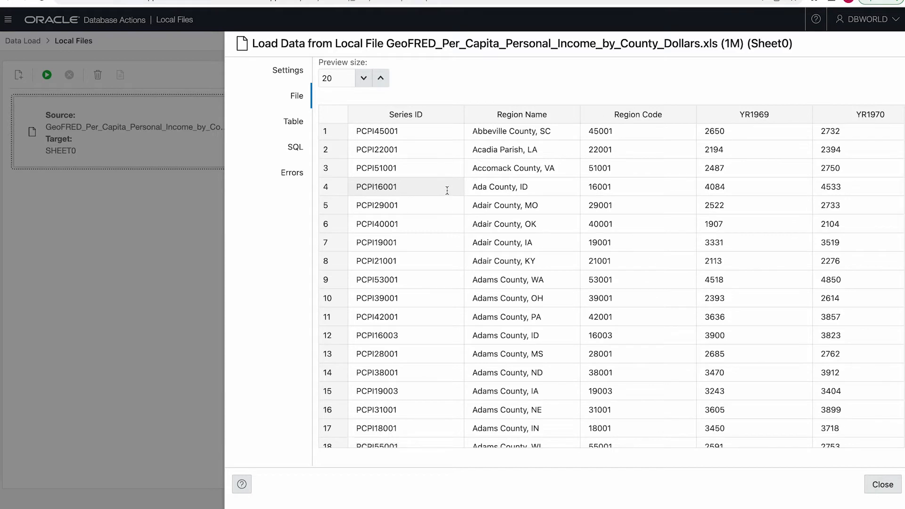
click(879, 484)
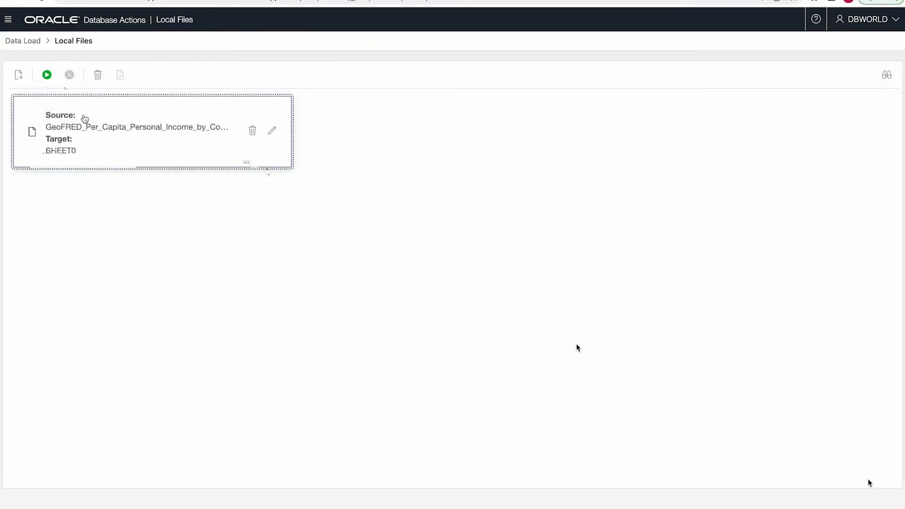
click(46, 76)
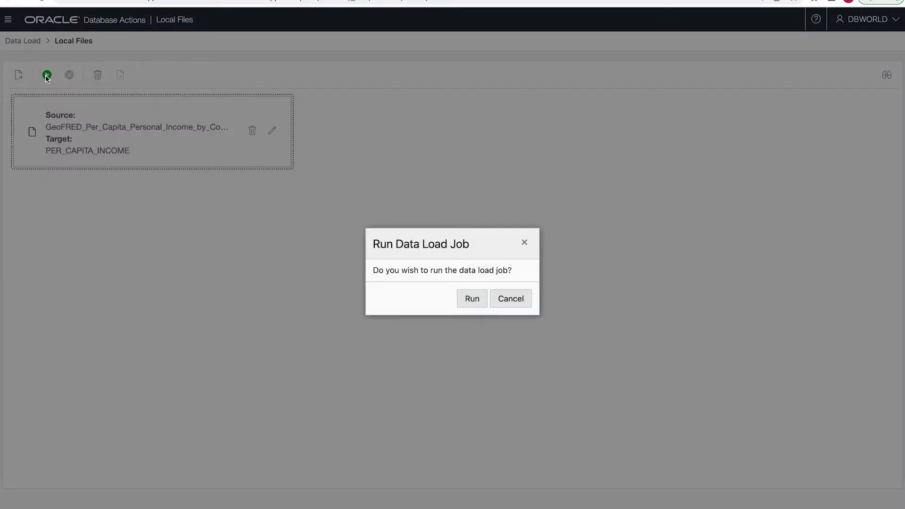
click(467, 303)
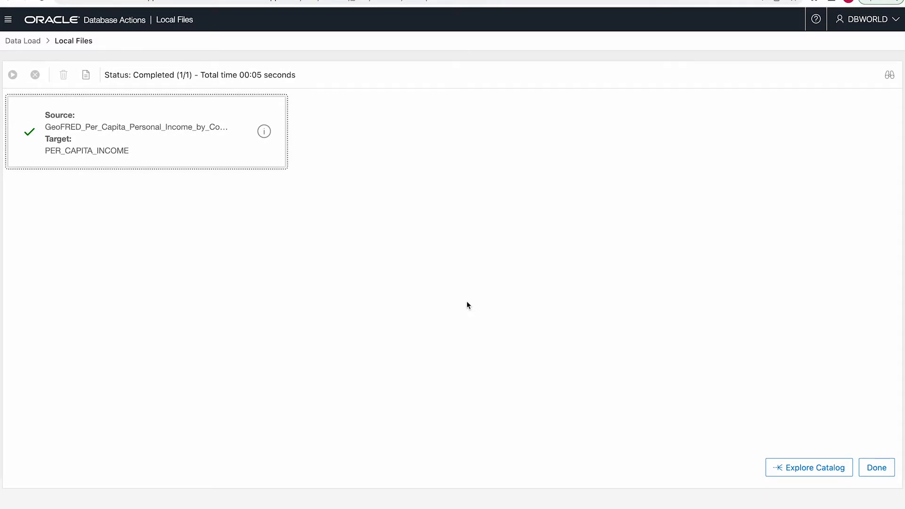
Open the completed load's details and review the rows of the PER_CAPITA_INCOME table
click(264, 131)
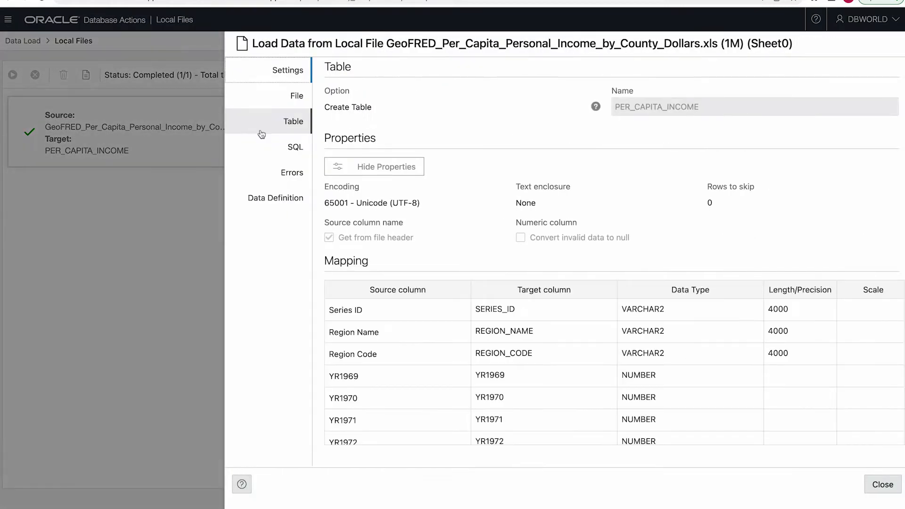
click(287, 127)
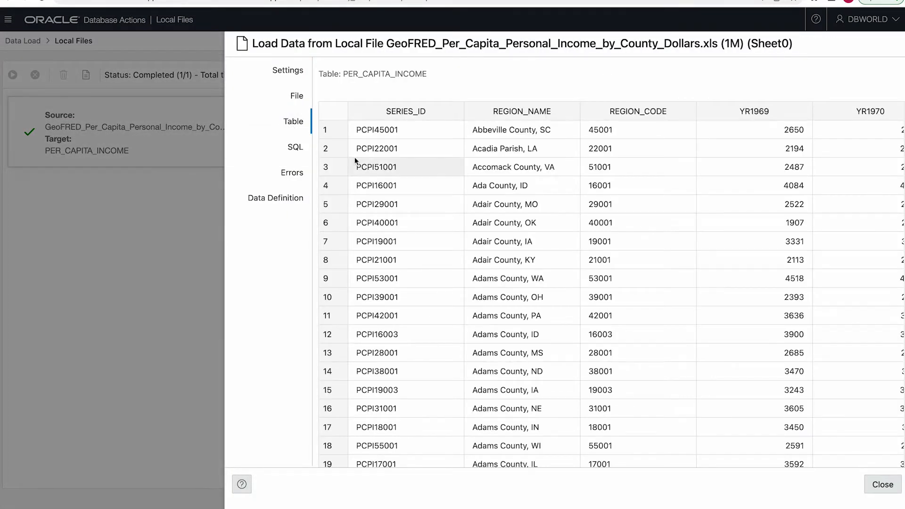
scroll(436, 175, right, 5)
scroll(424, 172, left, 5)
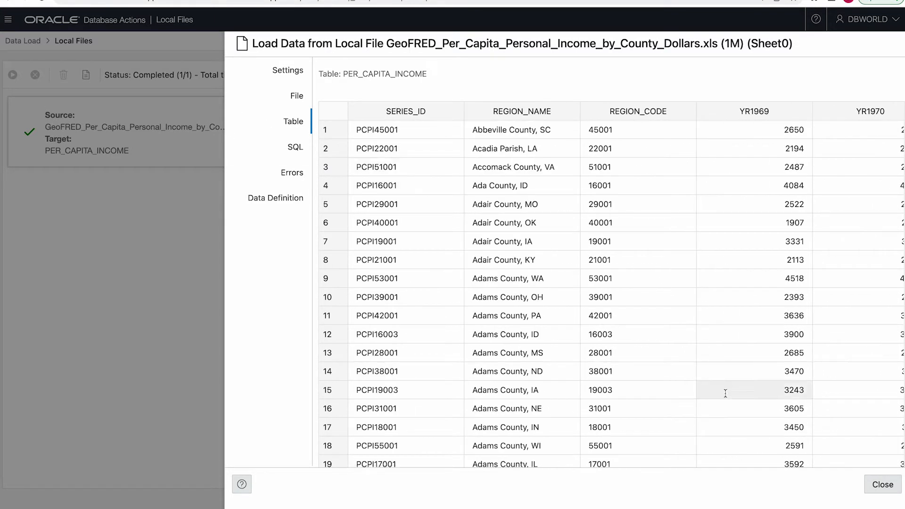
click(881, 486)
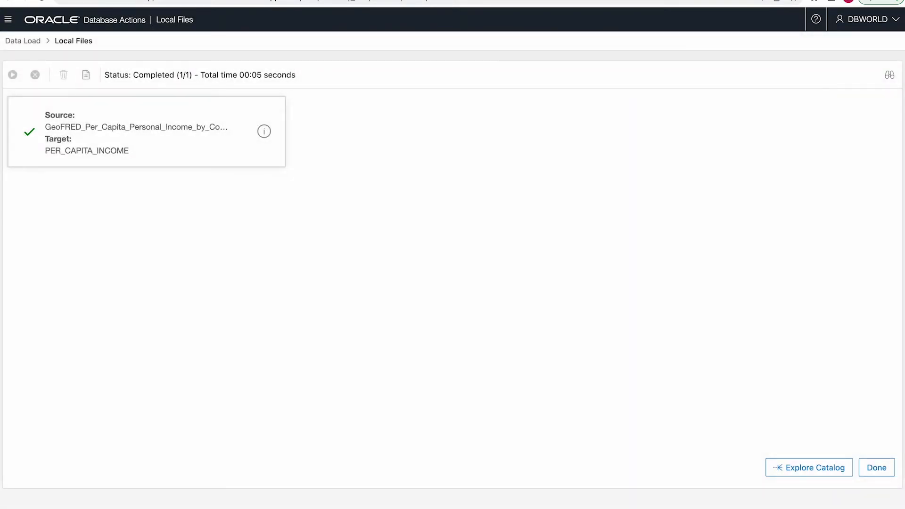
Switch to the SQL worksheet and run the query SELECT * FROM per_capita_income
click(165, 0)
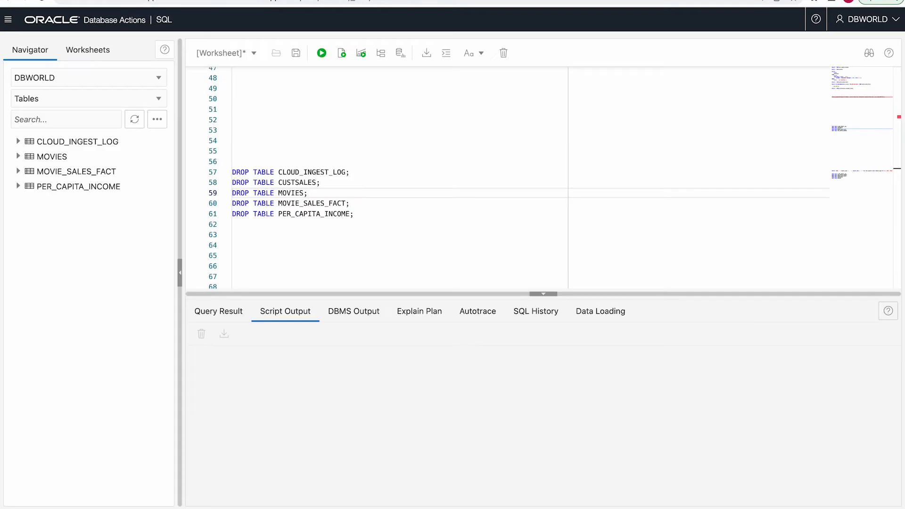
scroll(302, 173, up, 3)
scroll(302, 172, up, 6)
click(242, 73)
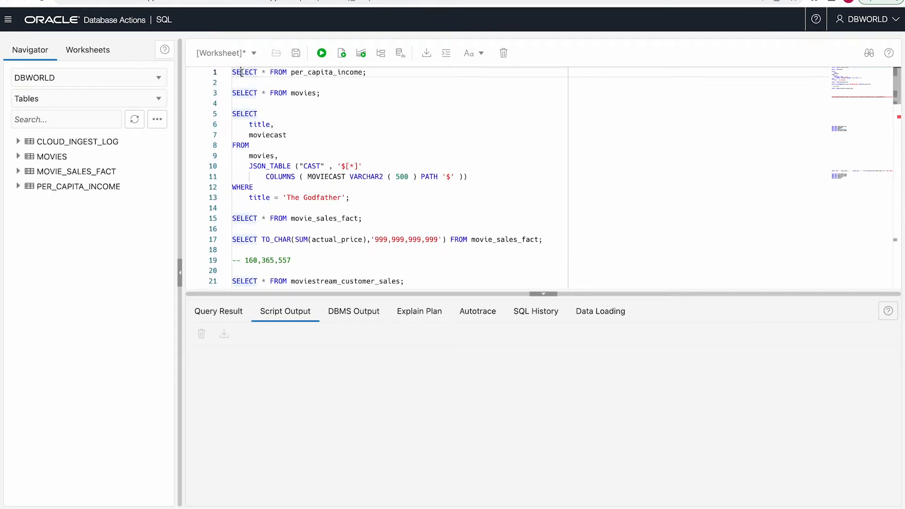
click(322, 54)
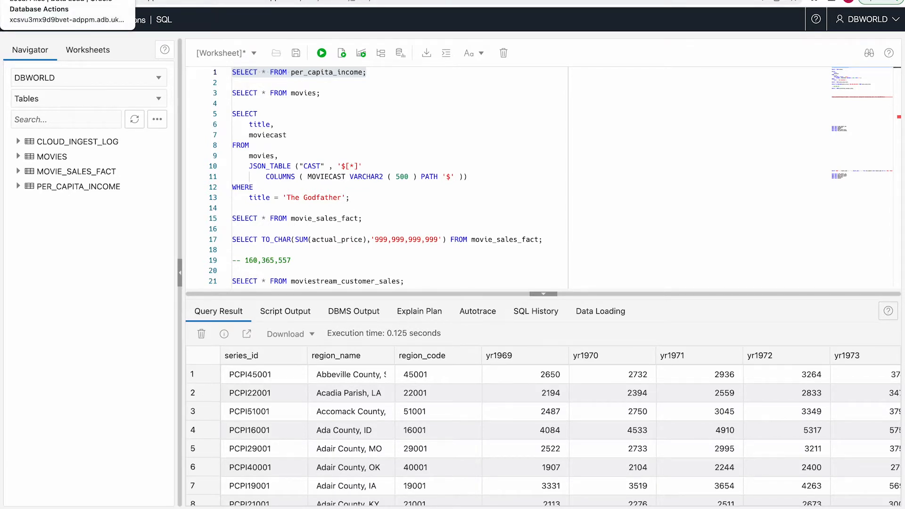
Return to the Data Load start page, switch to the code editor and examine the title, cast and crew fields in movies.json
click(66, 1)
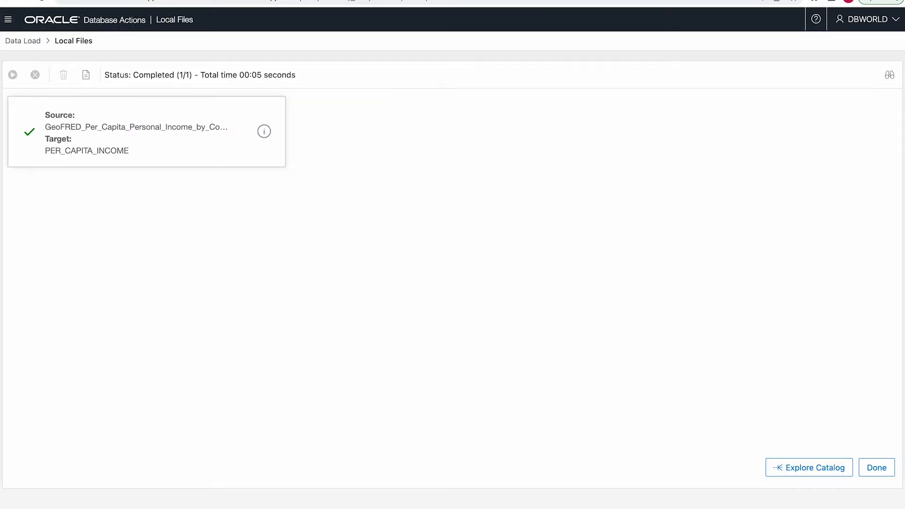
click(28, 44)
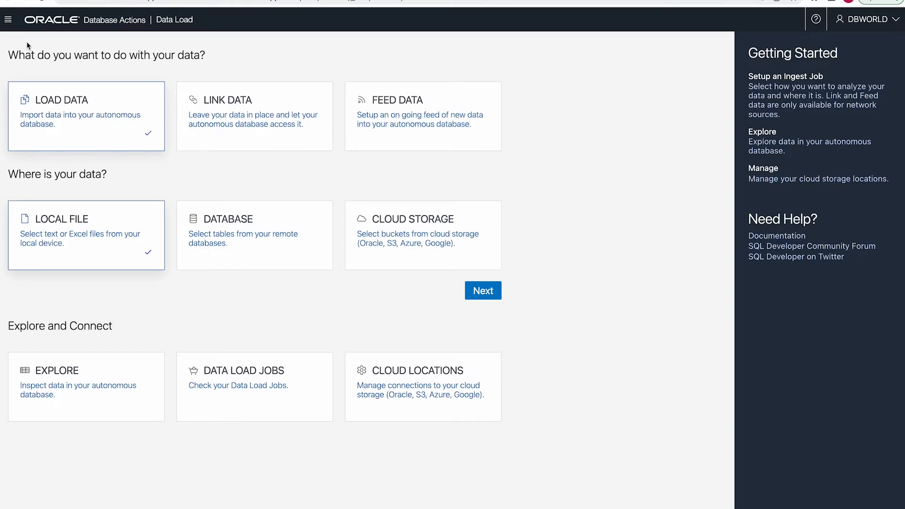
key(super+Tab)
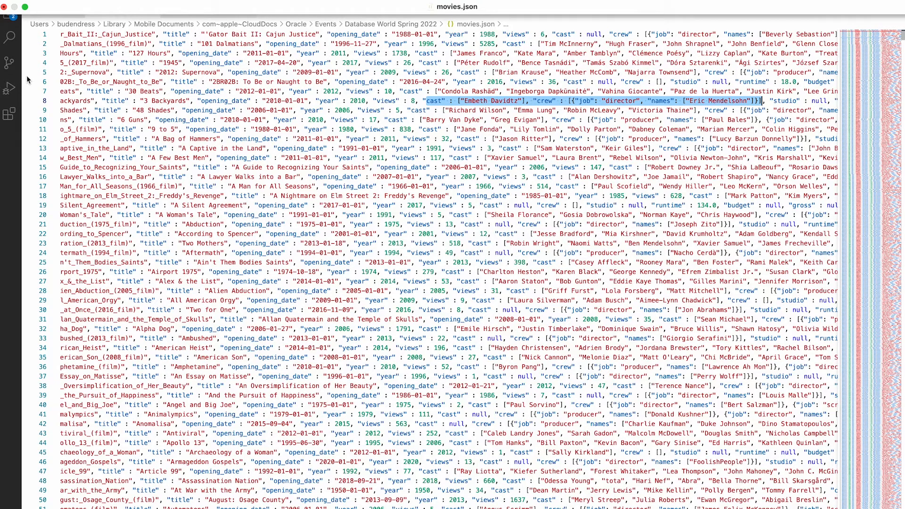
click(381, 132)
scroll(318, 100, left, 8)
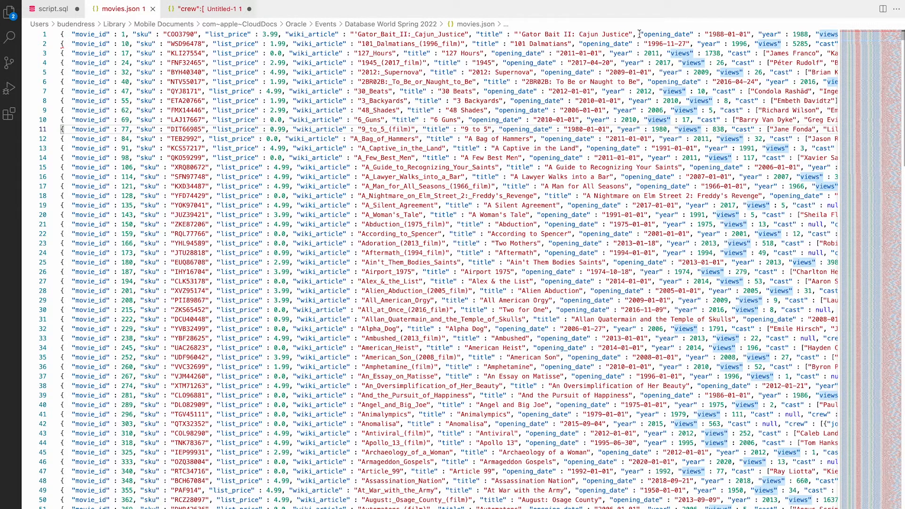
drag(473, 34, 635, 35)
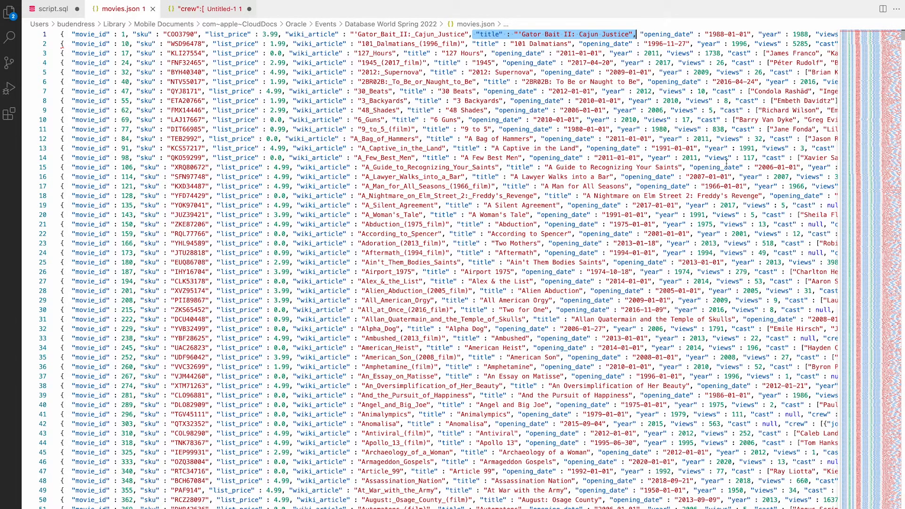
scroll(680, 130, right, 5)
scroll(680, 130, right, 2)
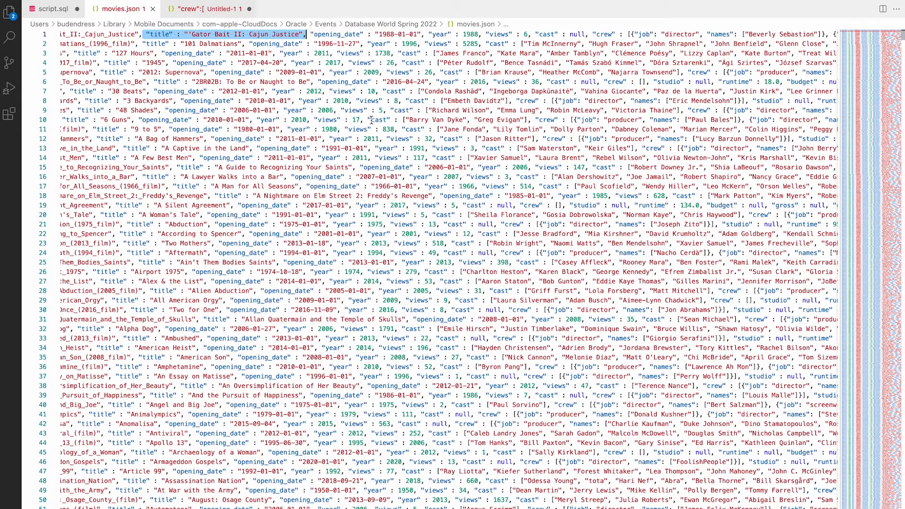
drag(368, 120, 529, 124)
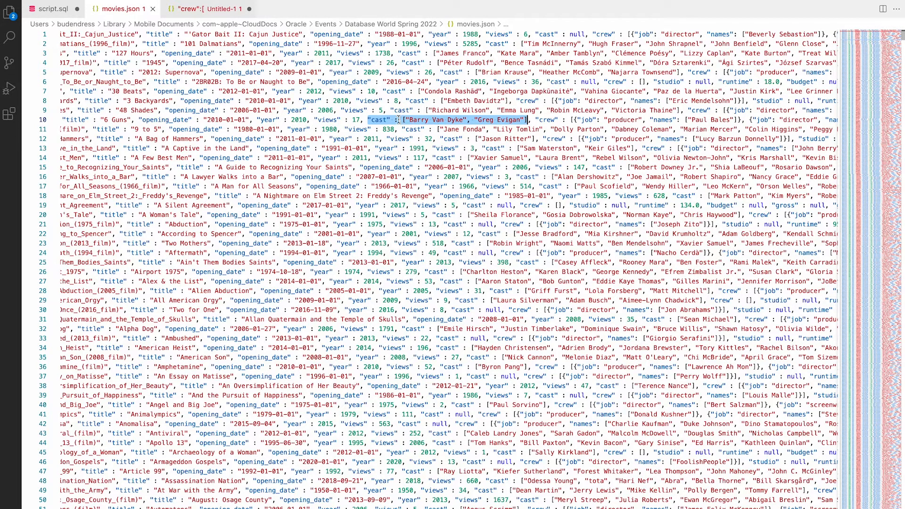
double_click(547, 120)
drag(560, 119, 743, 123)
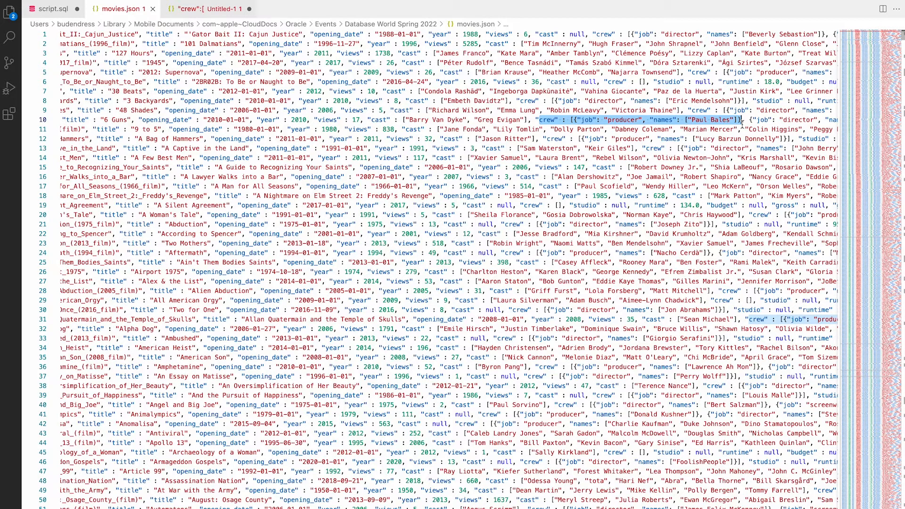
Switch back to the browser, add the local file movies.json to a new data load and open its load settings
key(super+Tab)
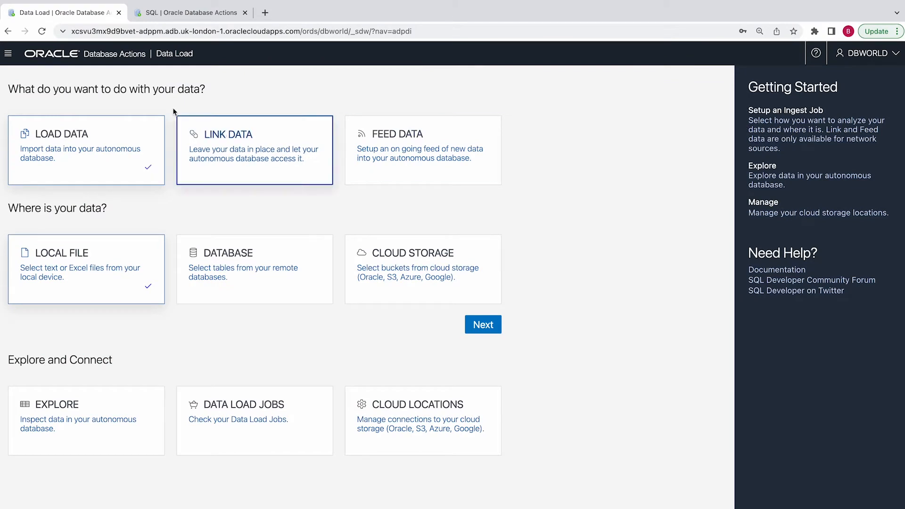
click(59, 278)
click(493, 329)
click(465, 353)
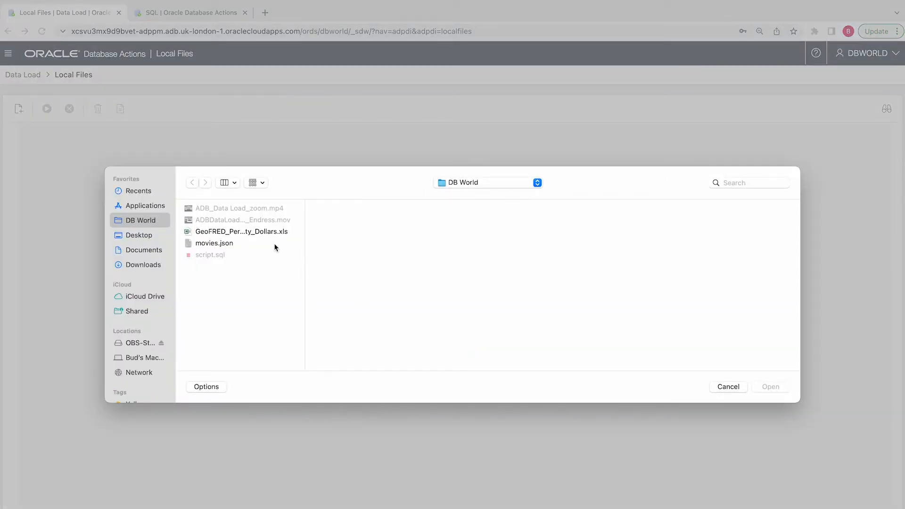
click(217, 245)
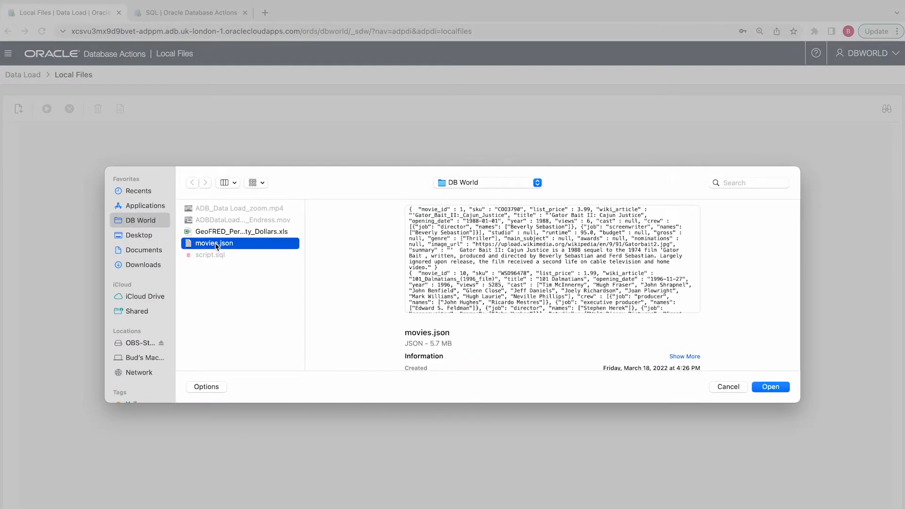
click(770, 388)
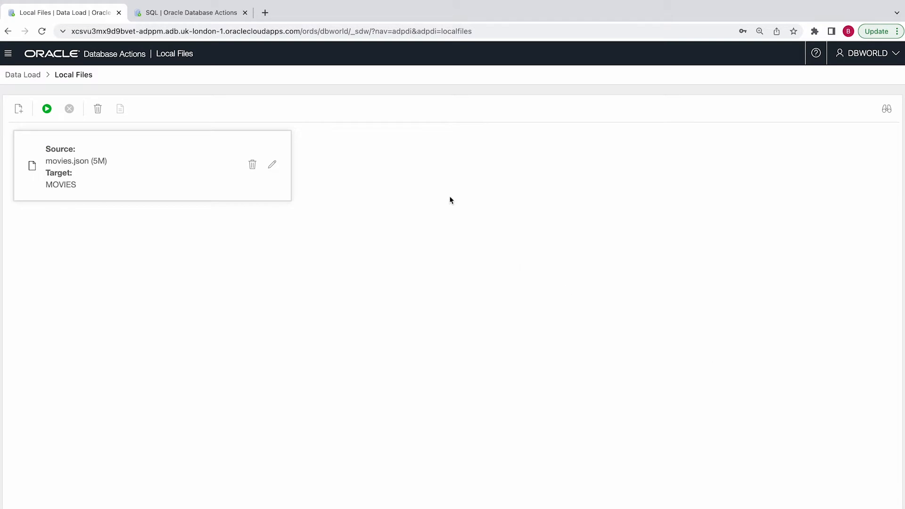
click(272, 165)
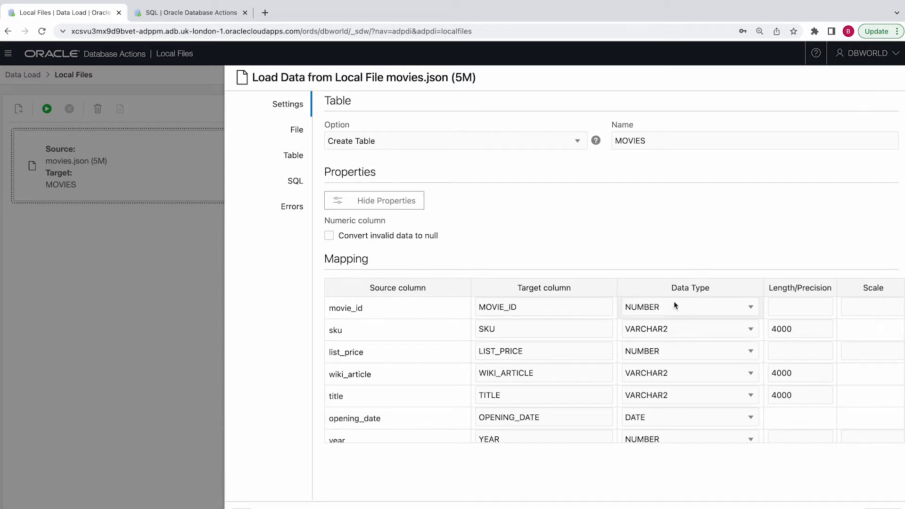
Review the column mapping and the file preview of movies.json, including the cast, crew and studio columns
scroll(663, 344, down, 4)
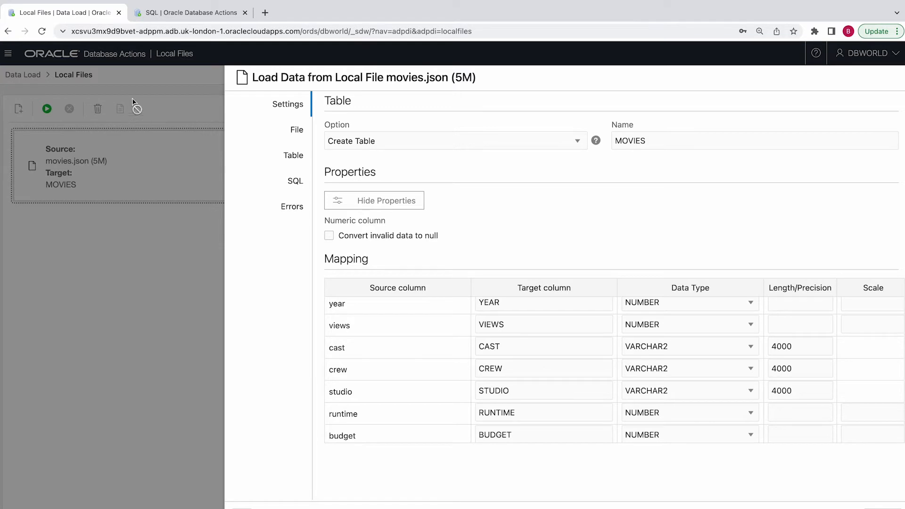
click(301, 131)
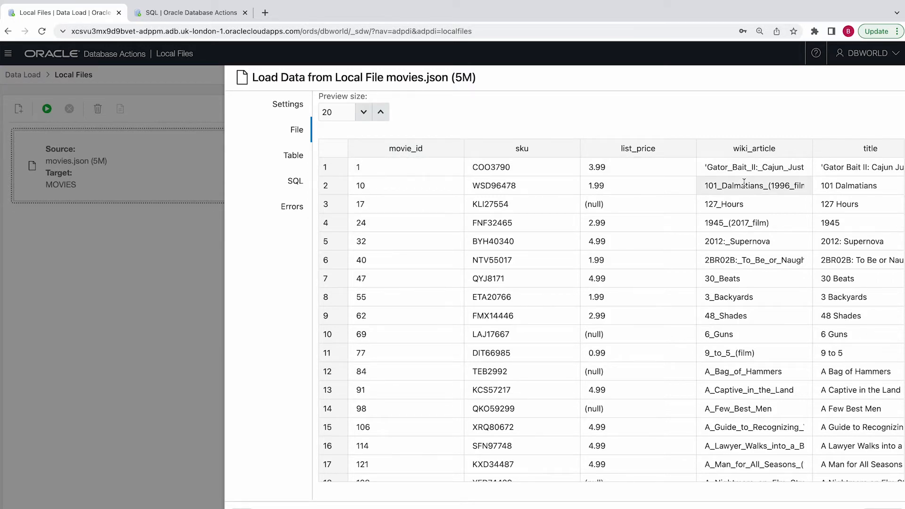
scroll(745, 182, right, 1)
scroll(744, 183, right, 20)
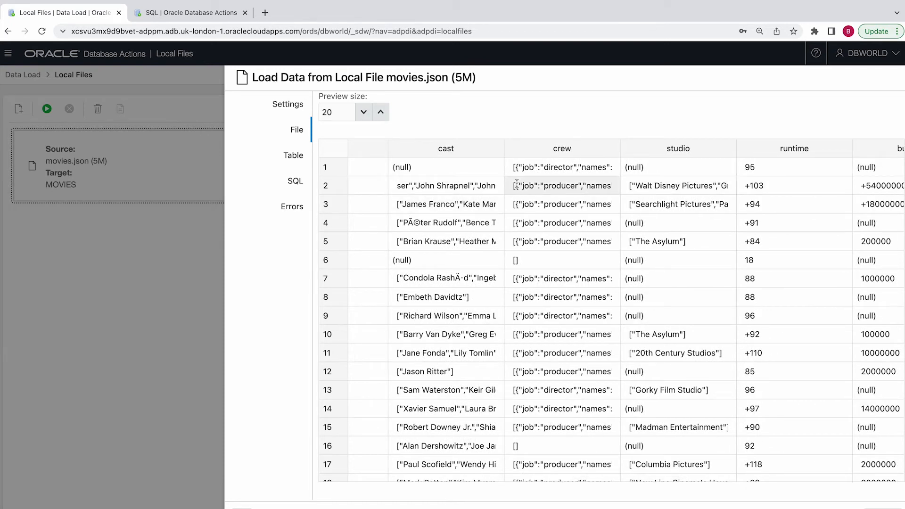
scroll(522, 186, right, 2)
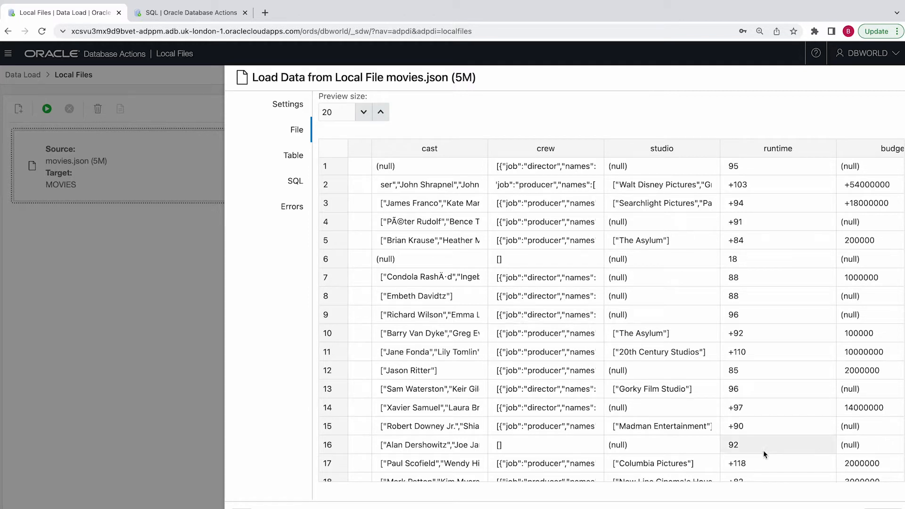
click(274, 105)
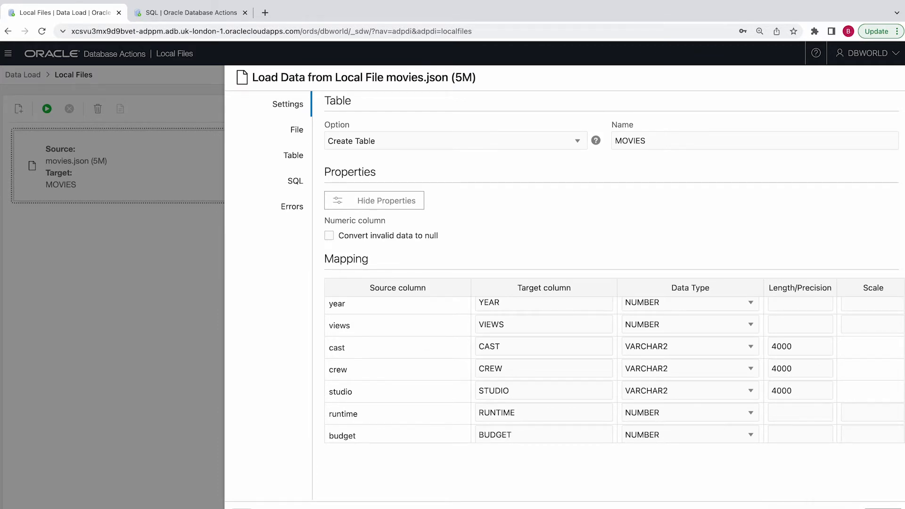
Close the load settings and run the data load job for movies.json into the MOVIES table
click(883, 508)
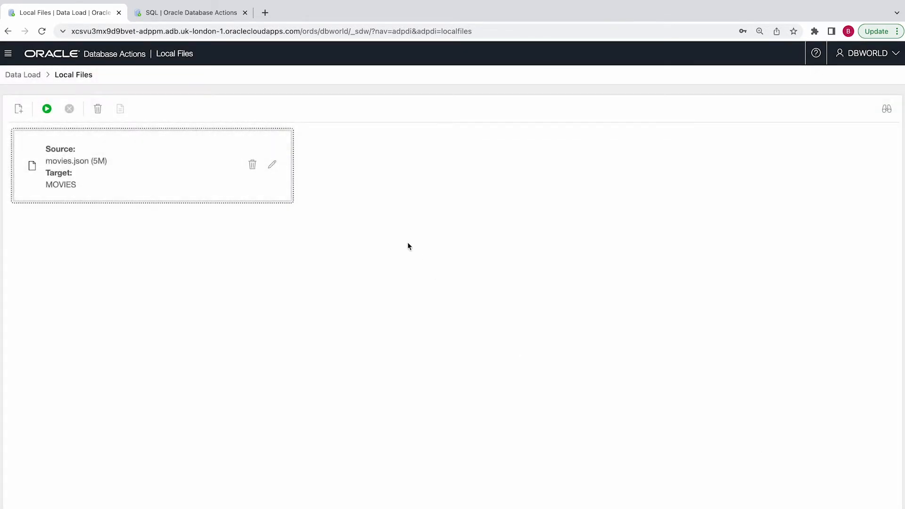
click(48, 110)
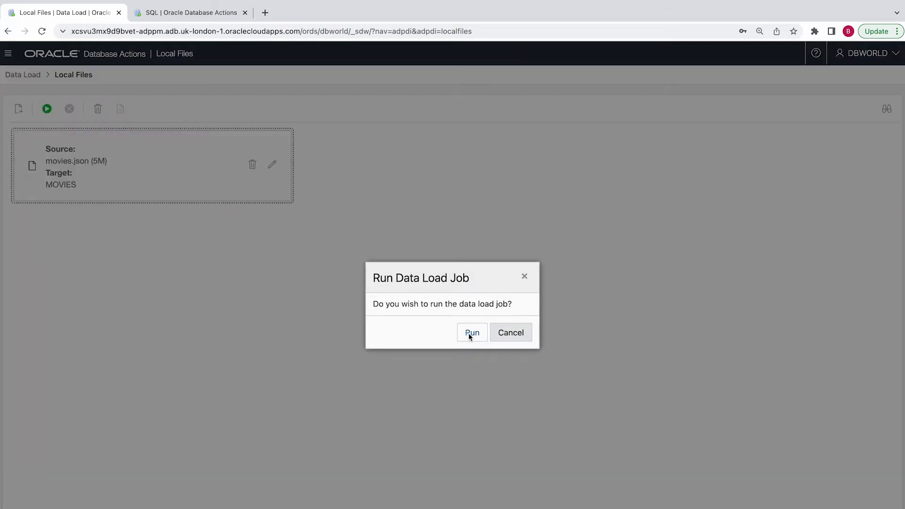
click(470, 333)
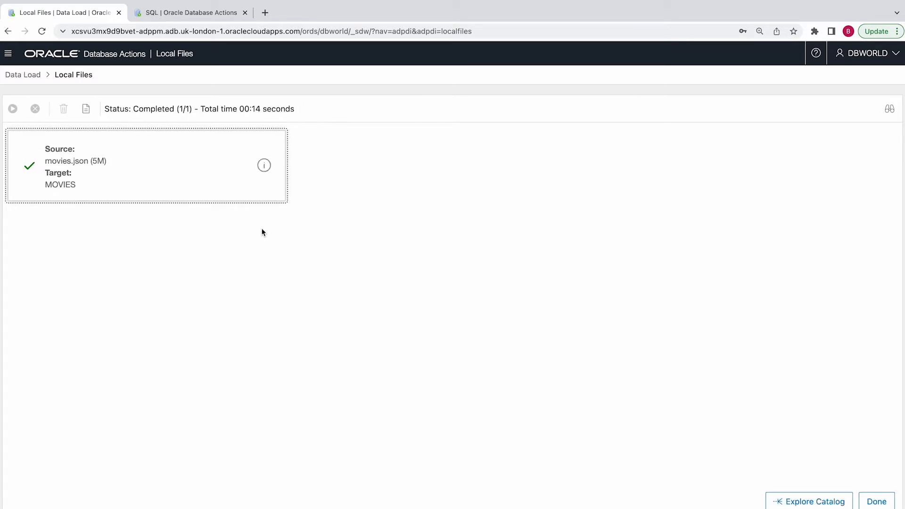
Open the completed movies.json load's details, review the rows of the MOVIES table and close the details
click(264, 165)
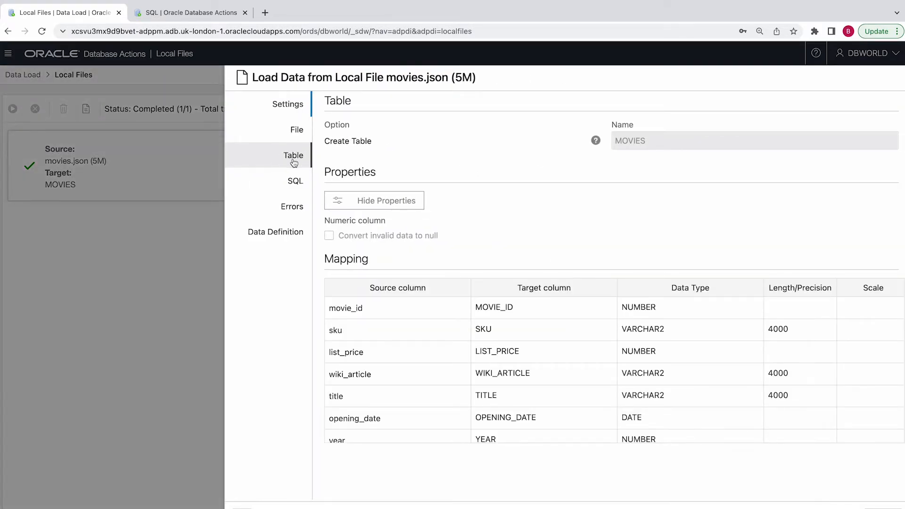
click(294, 162)
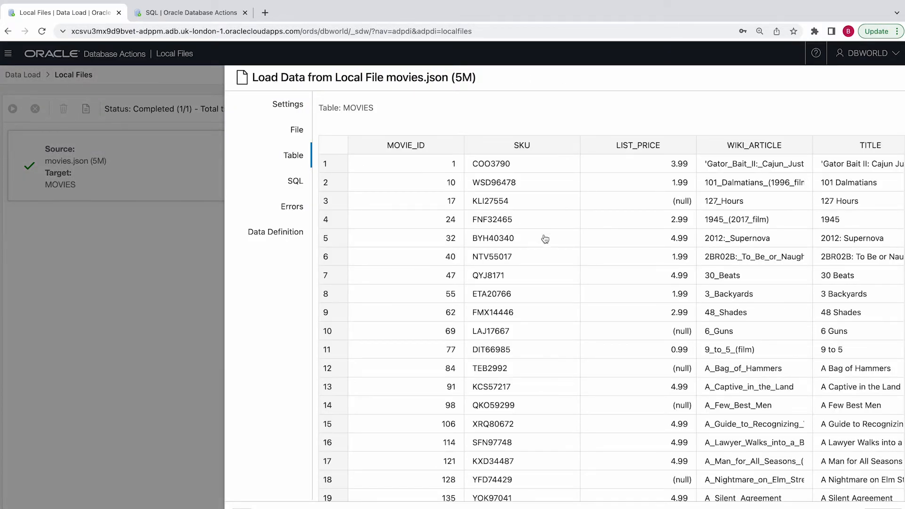
scroll(544, 236, right, 5)
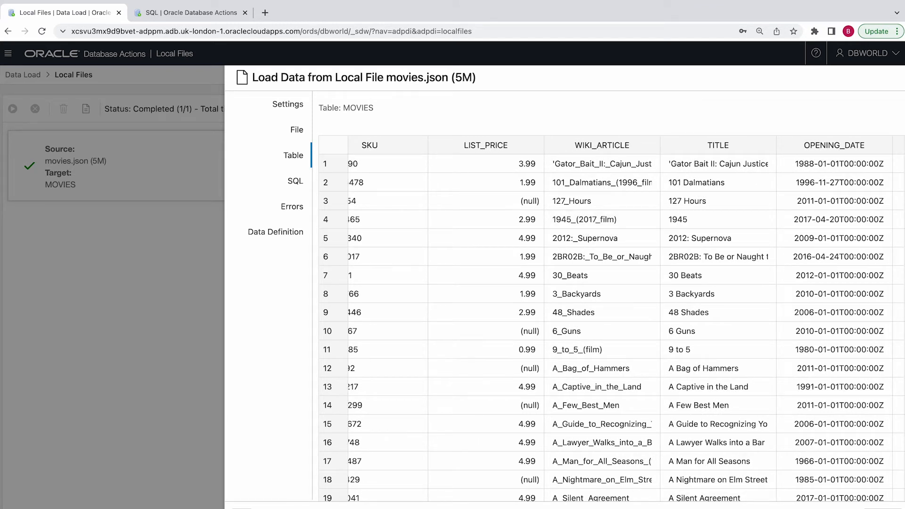
click(884, 508)
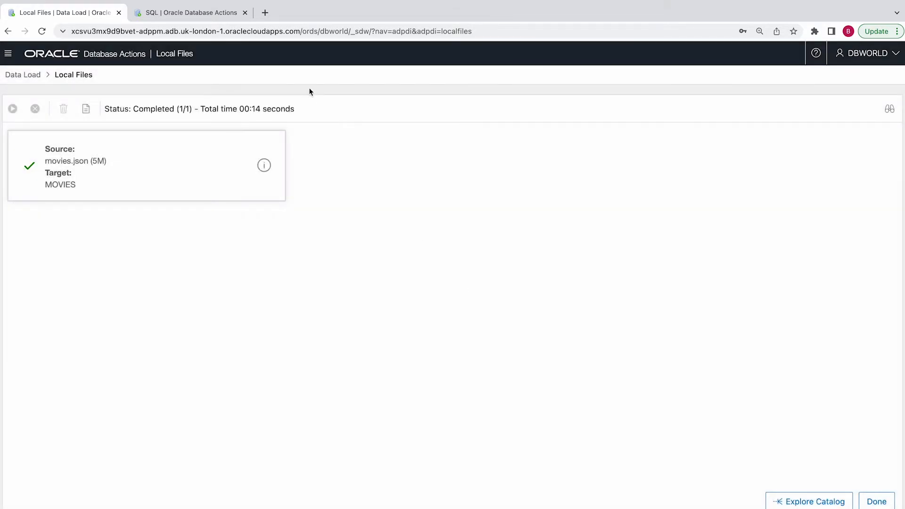
Switch to the SQL worksheet, run SELECT * FROM movies and look through the result columns
click(193, 13)
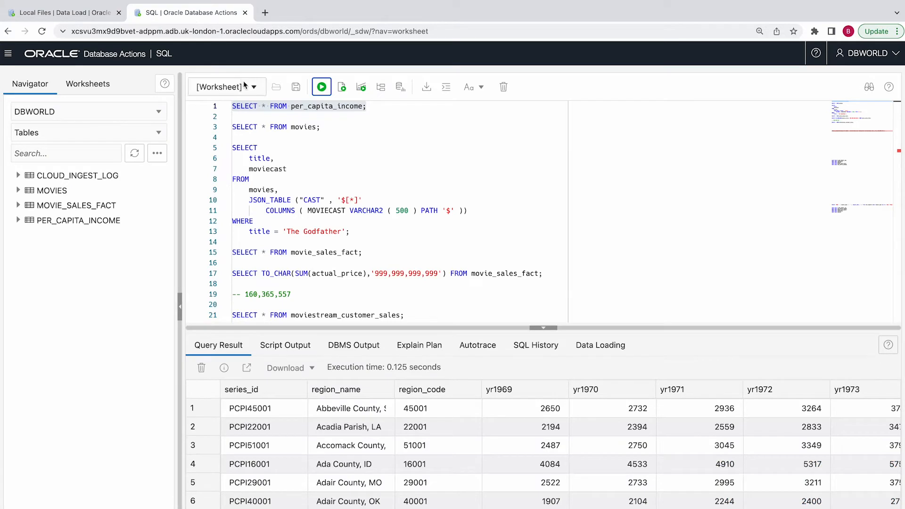
click(270, 127)
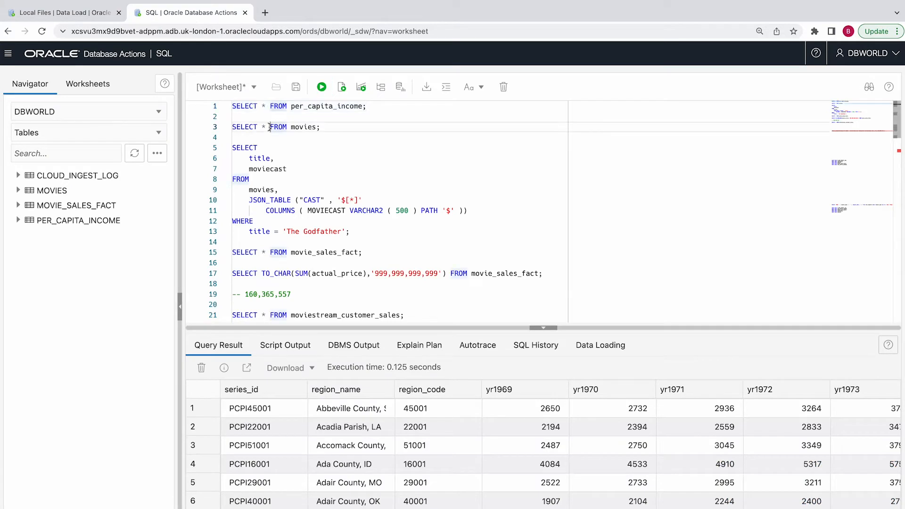
click(322, 89)
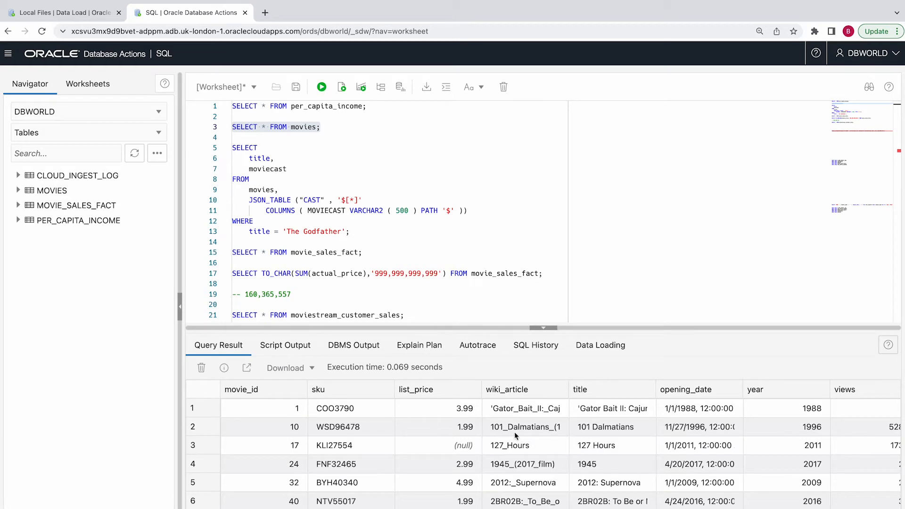
scroll(522, 432, right, 10)
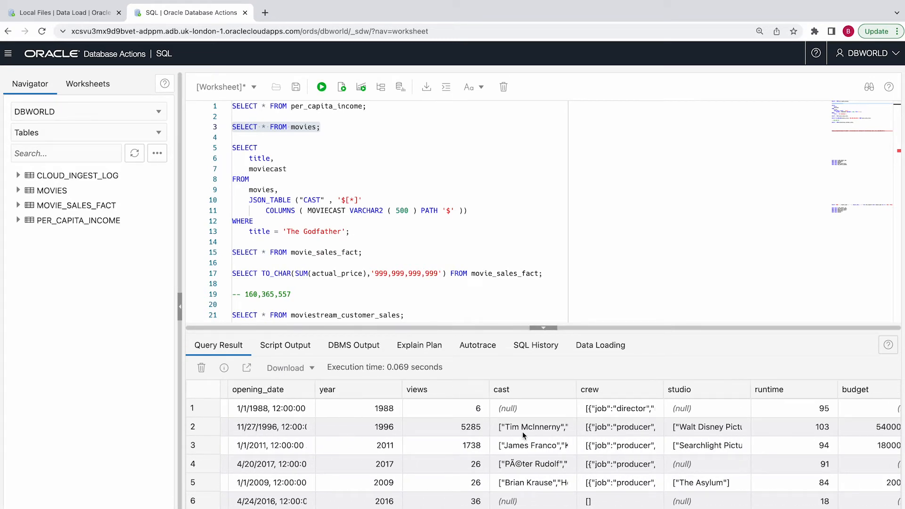
scroll(523, 431, left, 10)
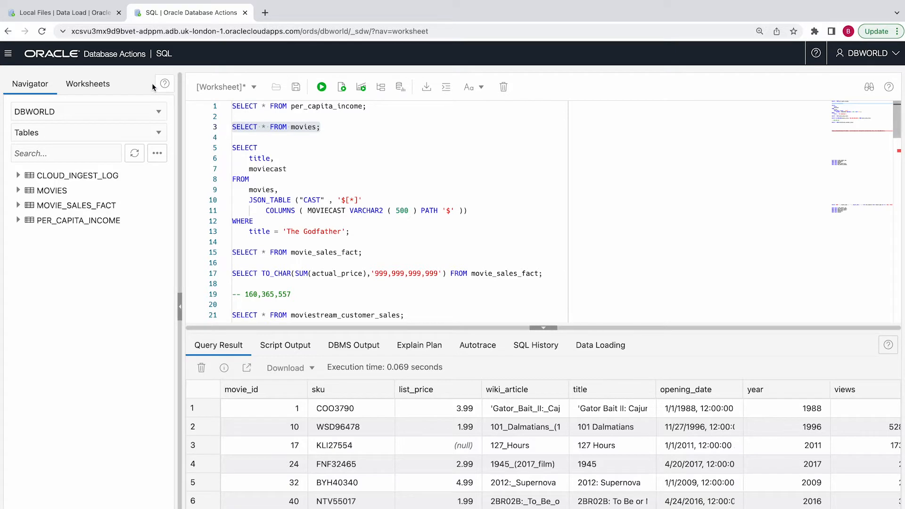
Return to Data Load, open the cloud locations and examine the bucket URI of MovieStream Sales and Adjustments Data, closing without changes
click(80, 14)
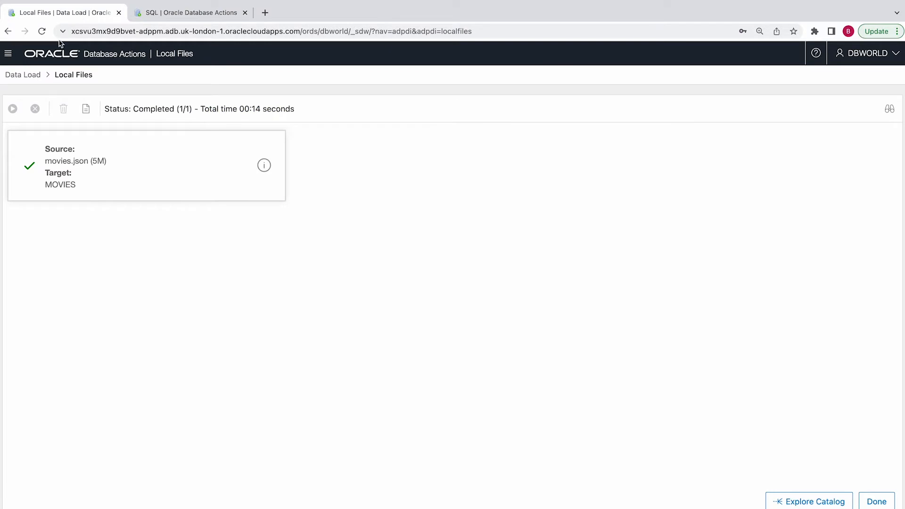
click(27, 77)
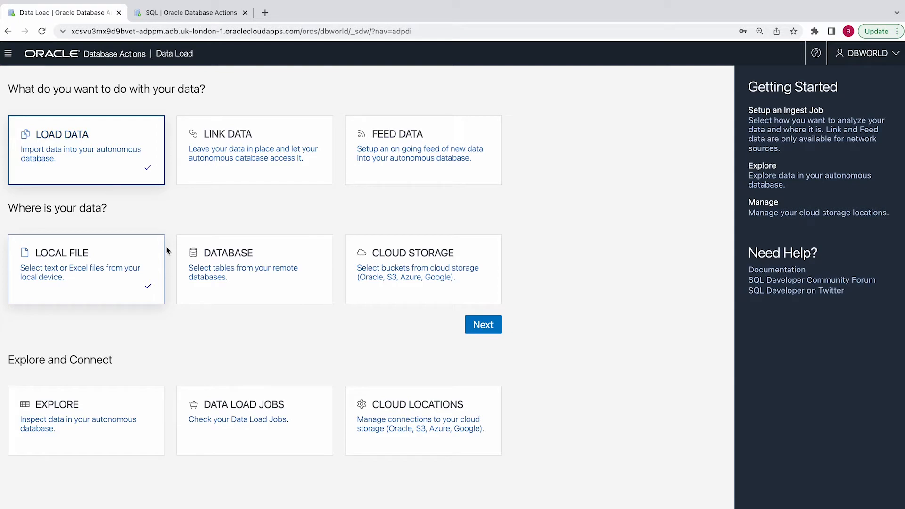
click(428, 426)
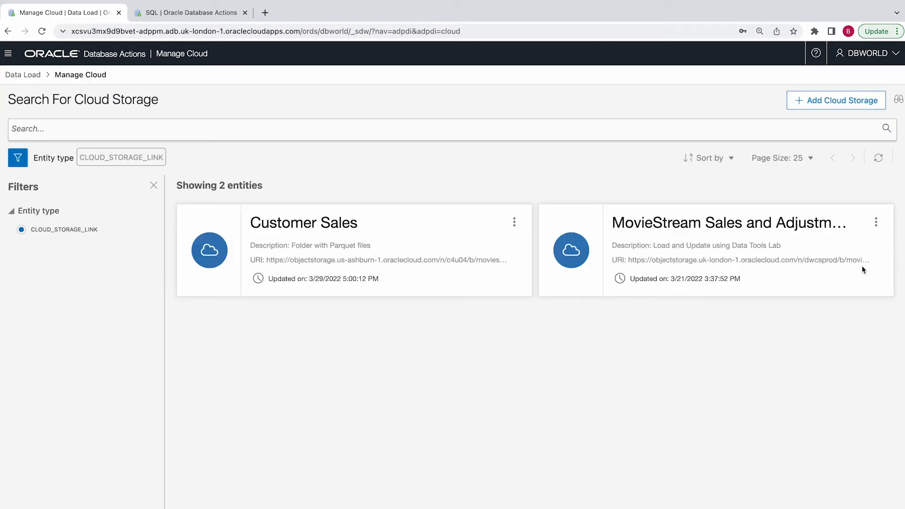
click(877, 222)
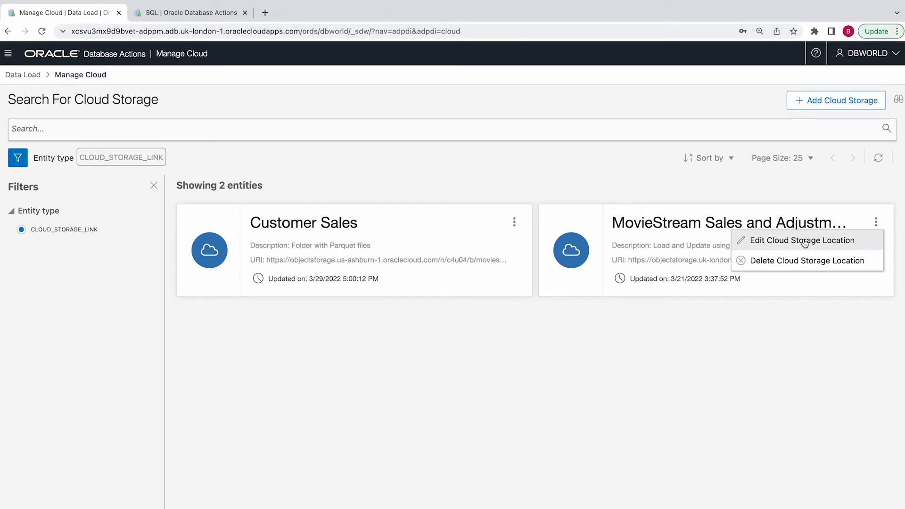
click(805, 241)
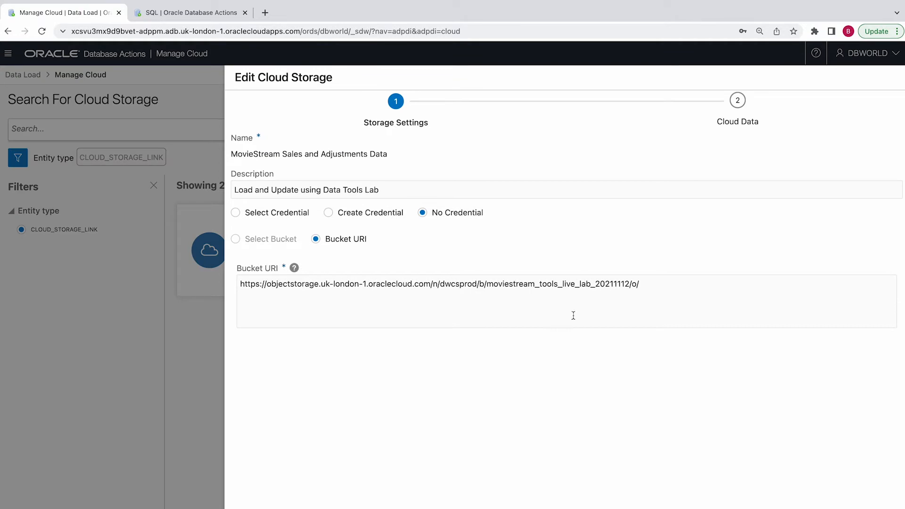
drag(663, 283, 214, 283)
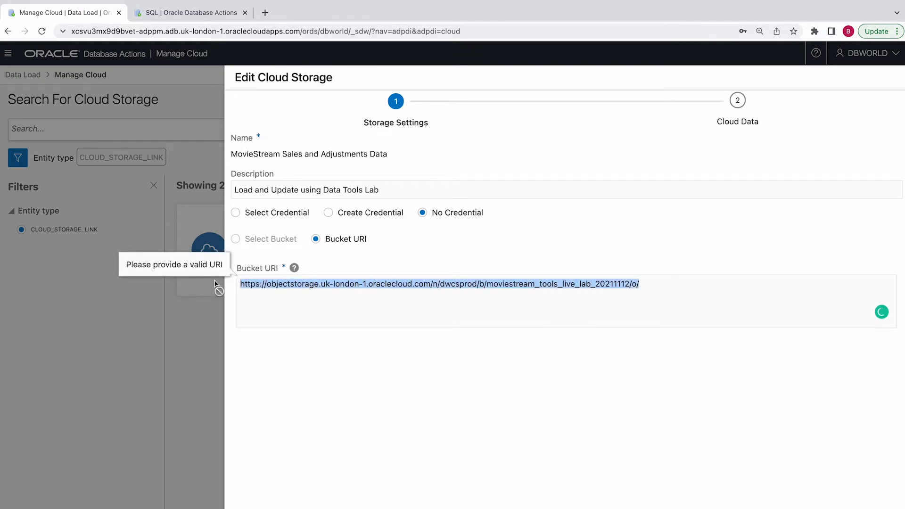
click(449, 291)
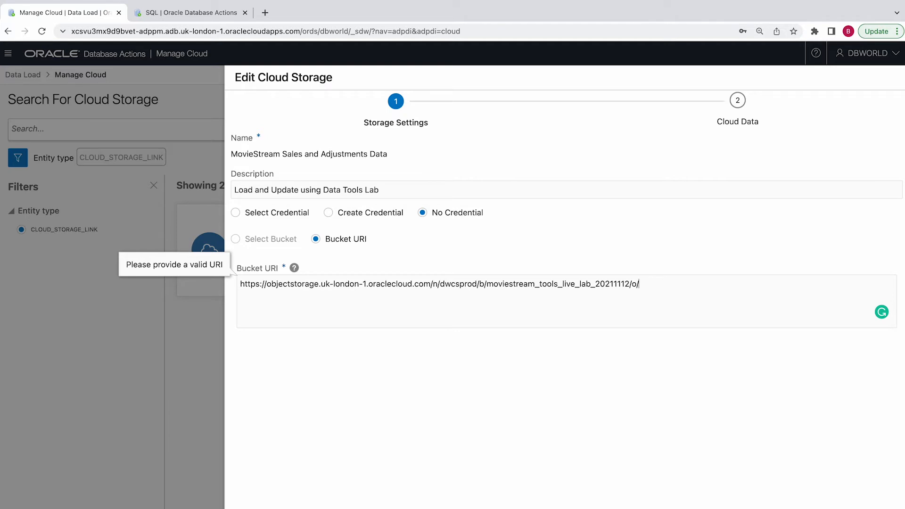
key(Escape)
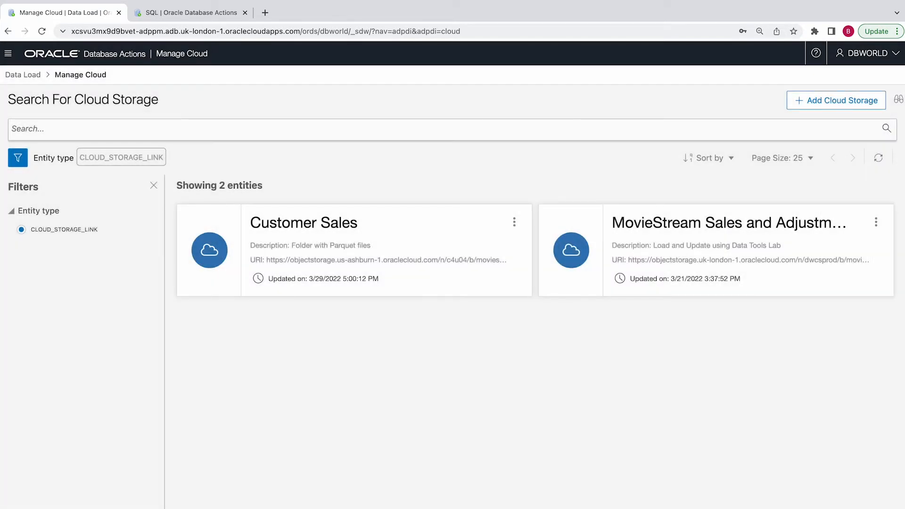
Start a new data load from cloud storage and choose MovieStream Sales and Adjustments Data as the storage location
click(24, 76)
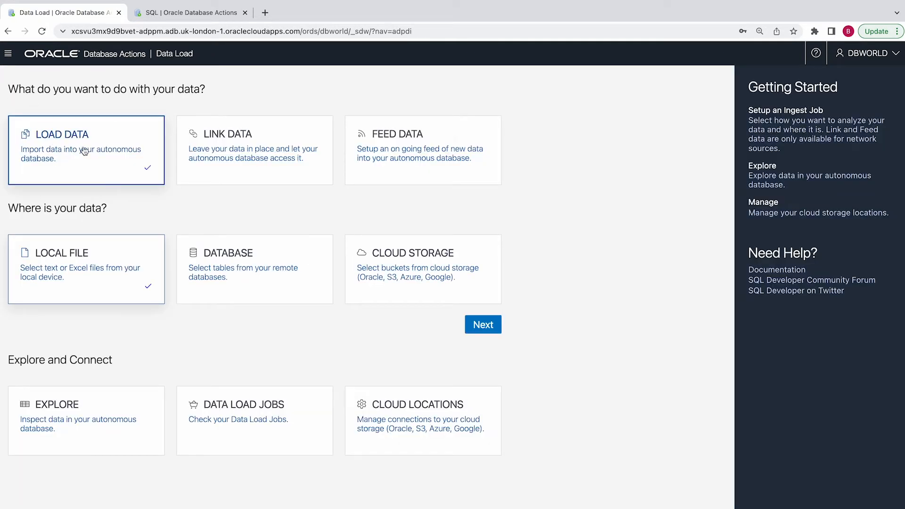
click(403, 280)
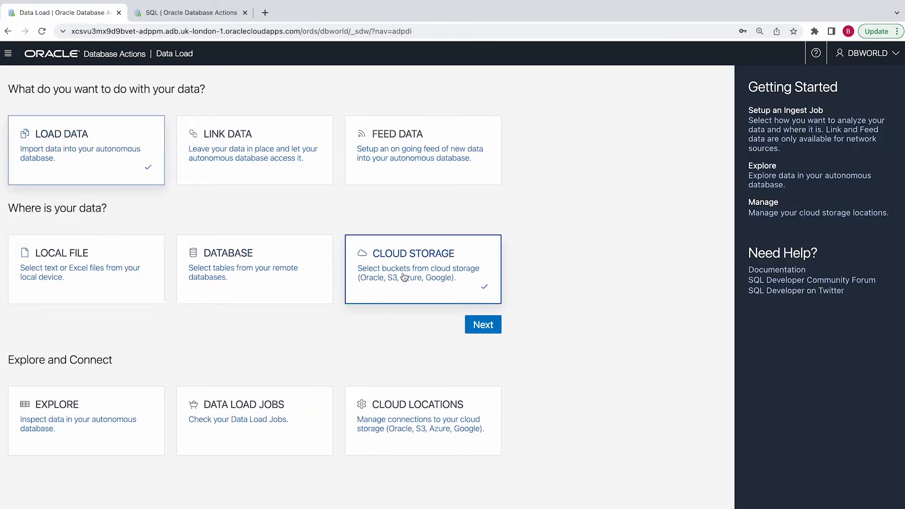
click(481, 326)
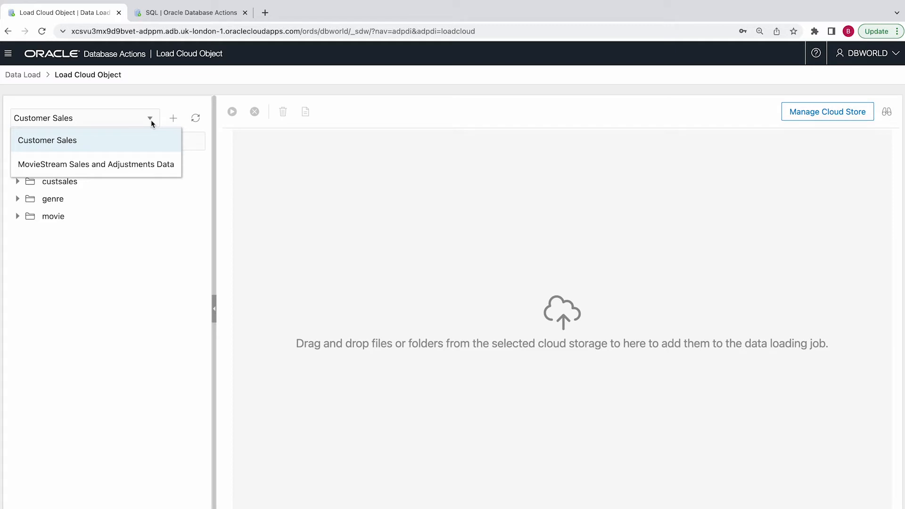
click(140, 165)
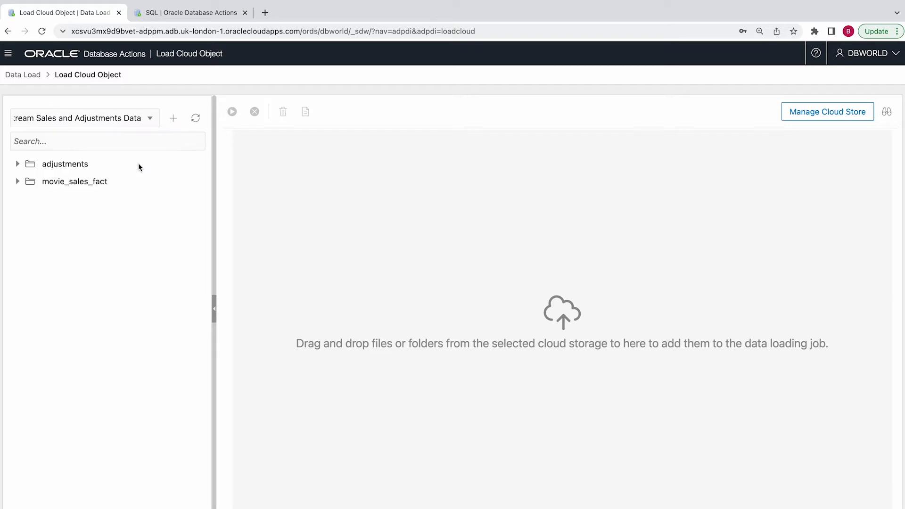
Examine the files in the movie_sales_fact and adjustments folders, leaving the adjustments folder collapsed
click(19, 182)
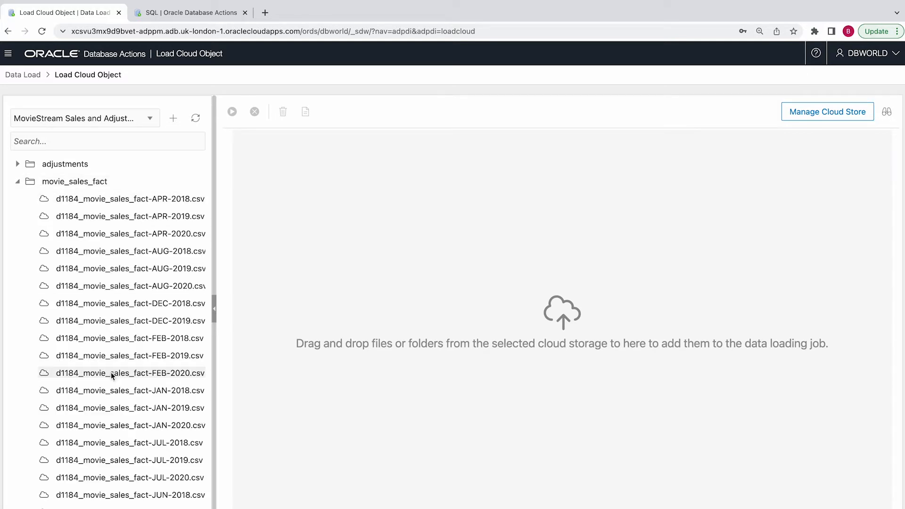
click(18, 165)
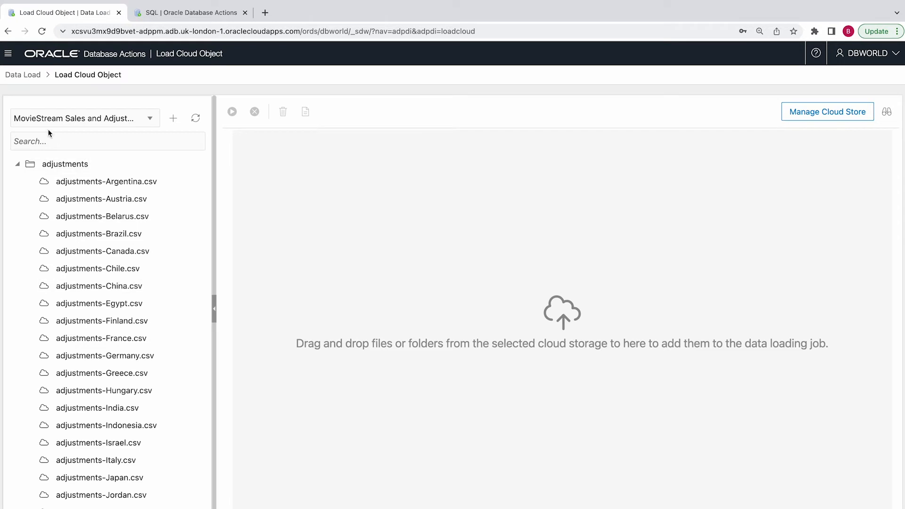
click(20, 166)
Add the whole movie_sales_fact folder to the load job as a single target table and review its column mapping in the load settings
drag(41, 184, 477, 209)
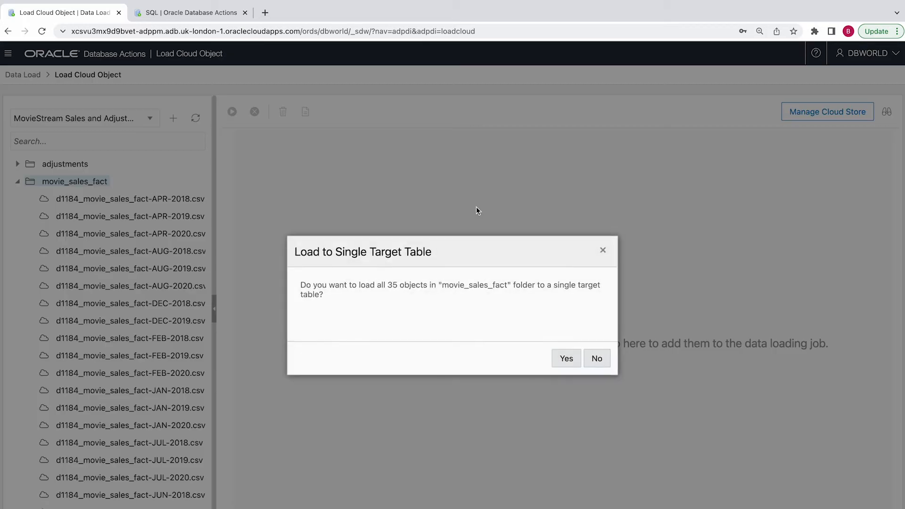
click(565, 362)
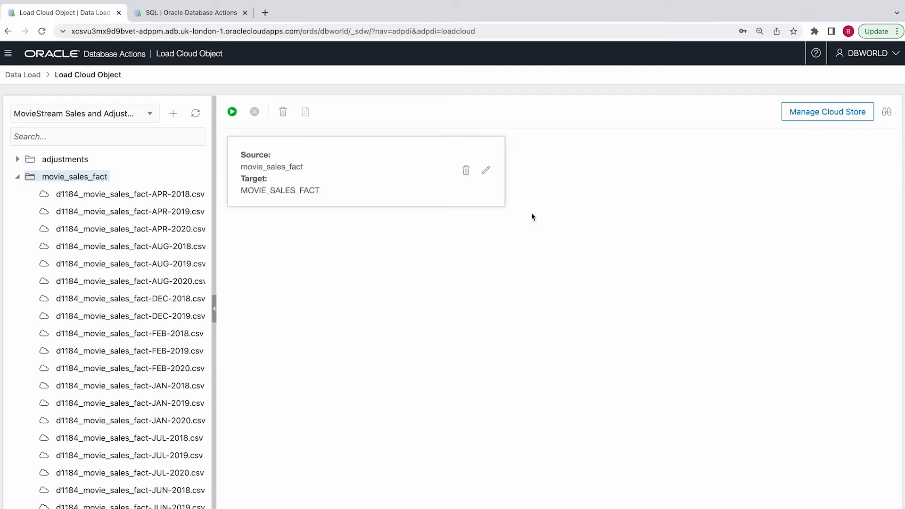
click(486, 170)
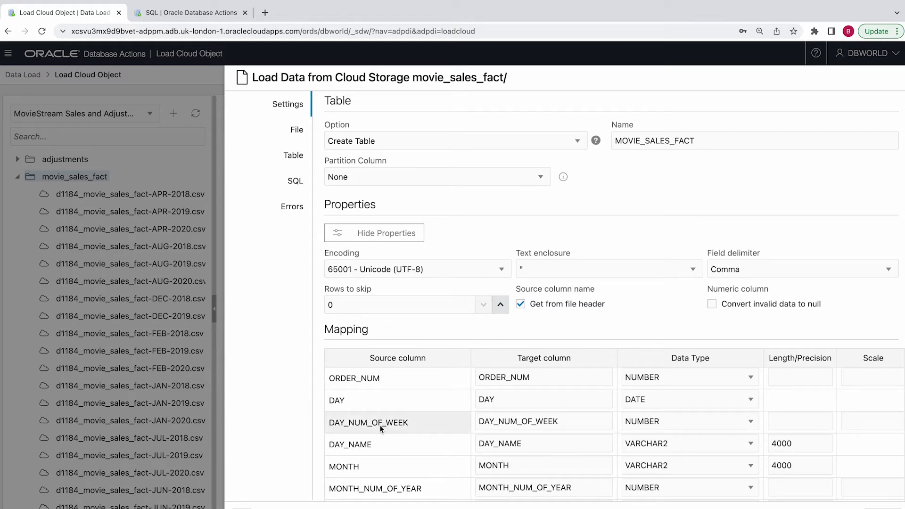
scroll(790, 440, right, 3)
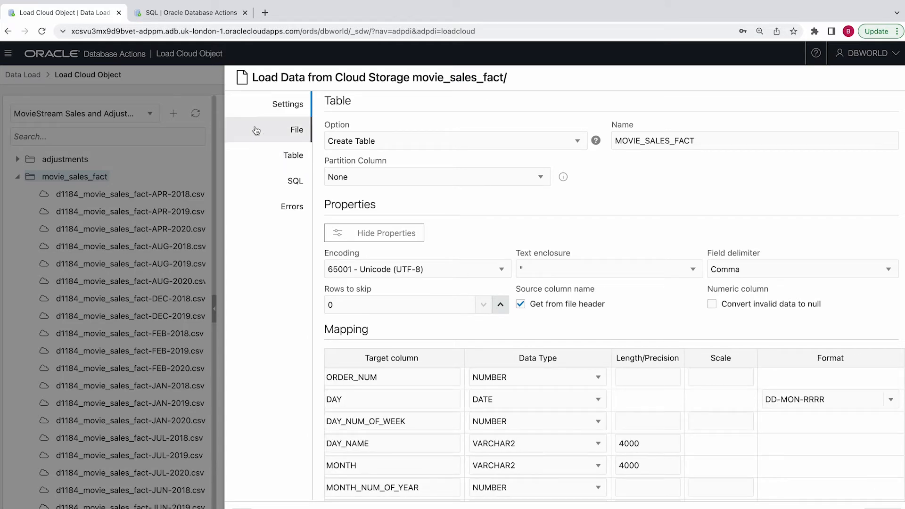
Preview the source data of the April 2018 movie_sales_fact file, close the load settings and run the load job
click(289, 130)
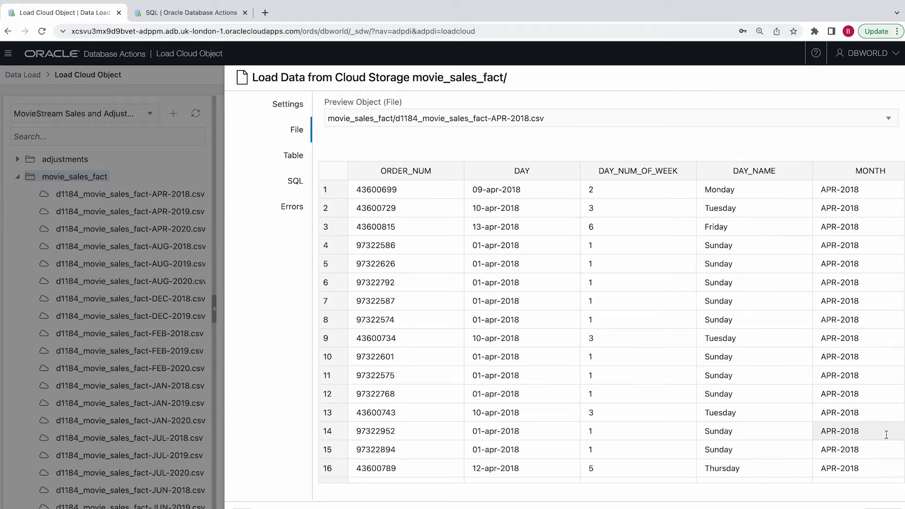
click(883, 508)
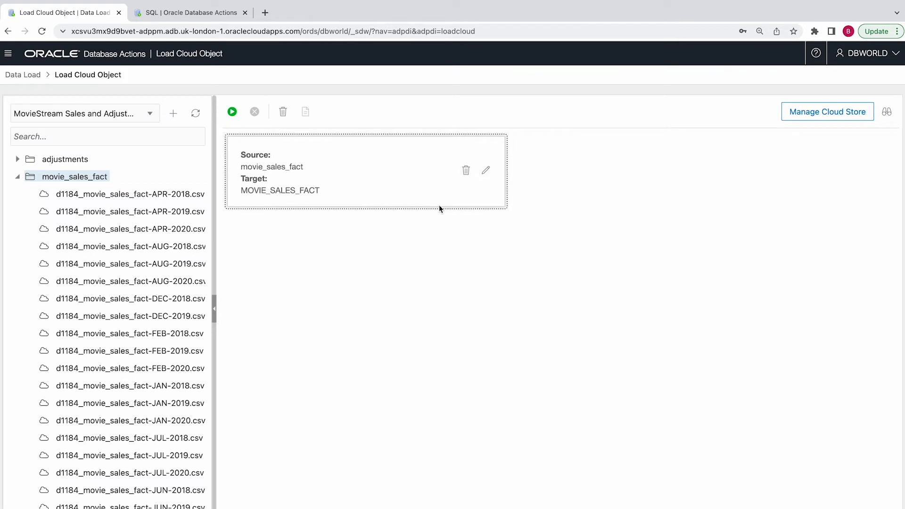
click(232, 112)
click(464, 337)
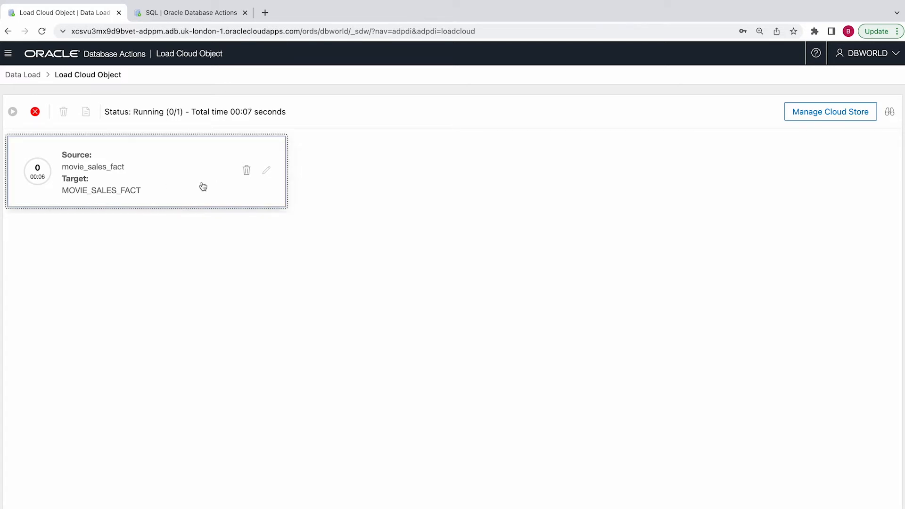
Open the Database Actions launchpad in a separate browser tab from the SQL worksheet and examine its data tools
click(195, 13)
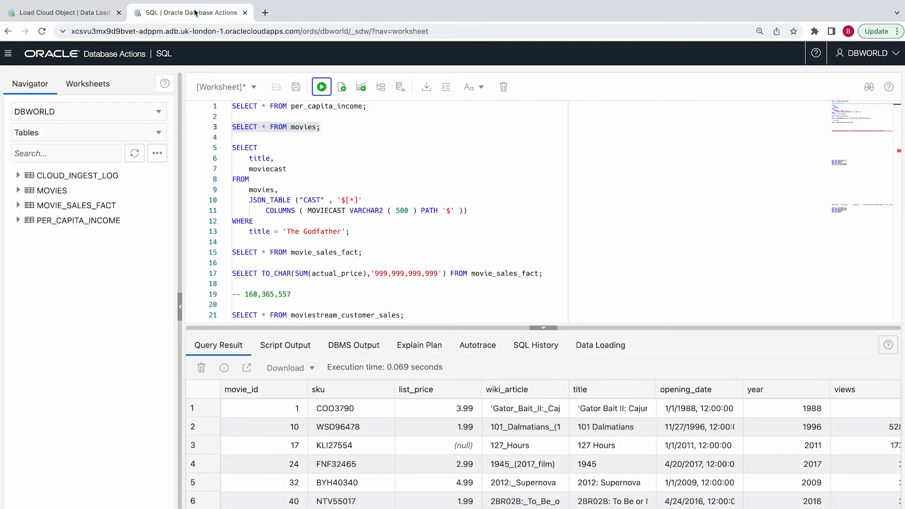
right_click(85, 51)
click(116, 60)
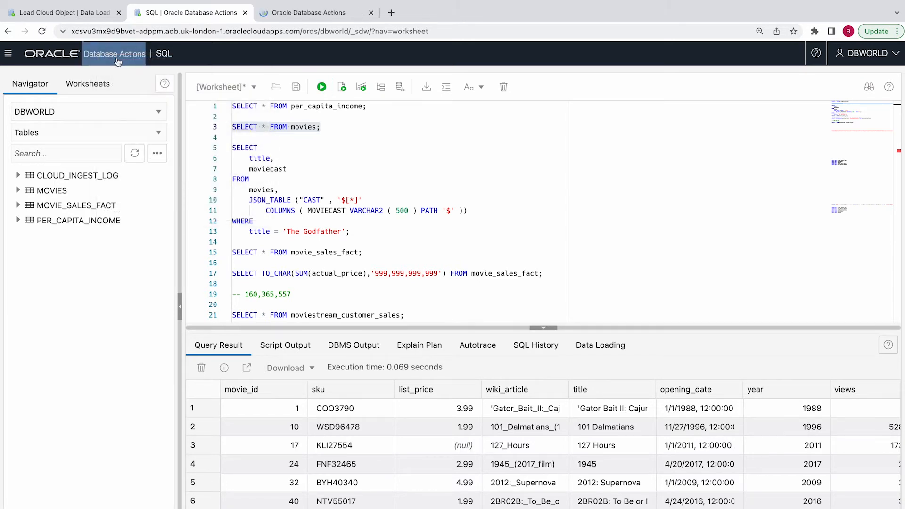
click(325, 14)
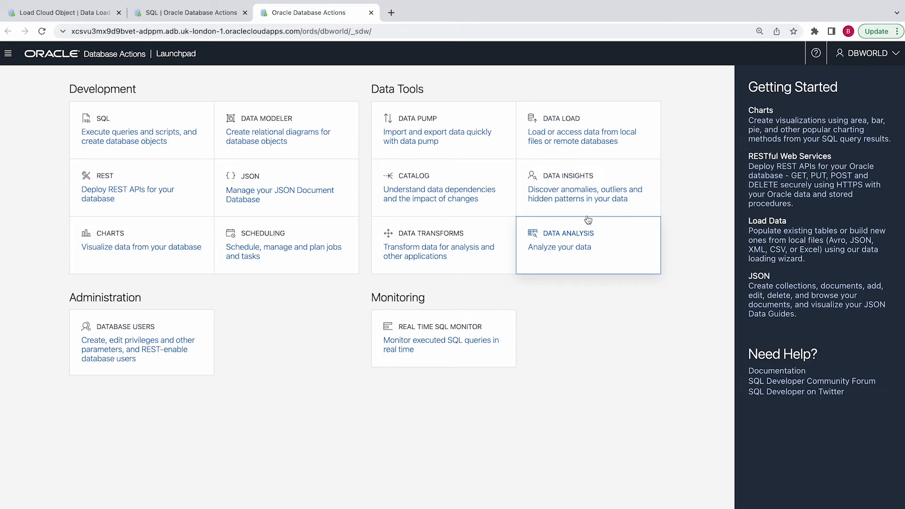
Return to the SQL worksheet and run the JSON_TABLE query that lists the cast of The Godfather from the movies table
click(158, 14)
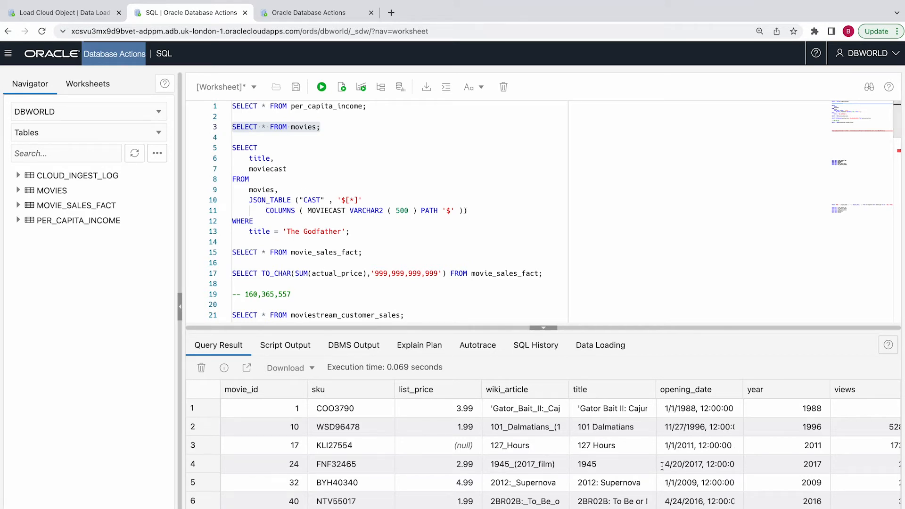
double_click(255, 200)
click(256, 200)
double_click(257, 200)
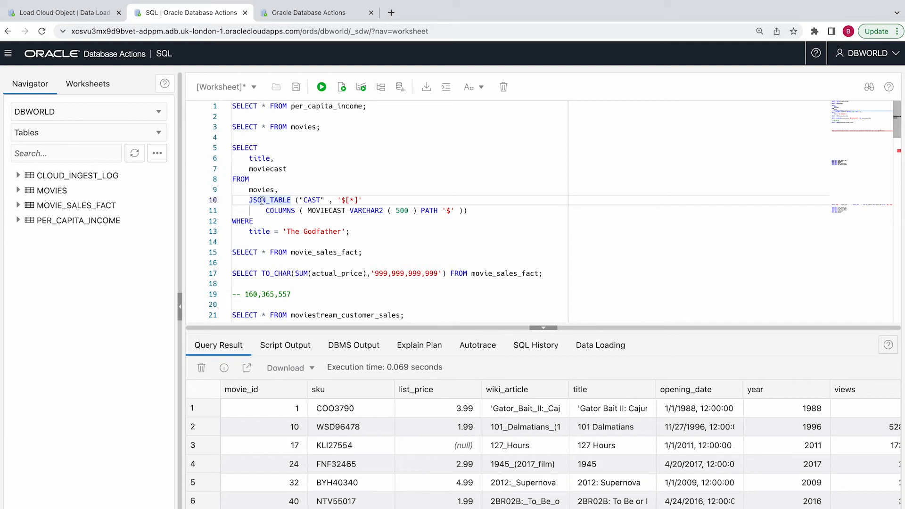
double_click(311, 200)
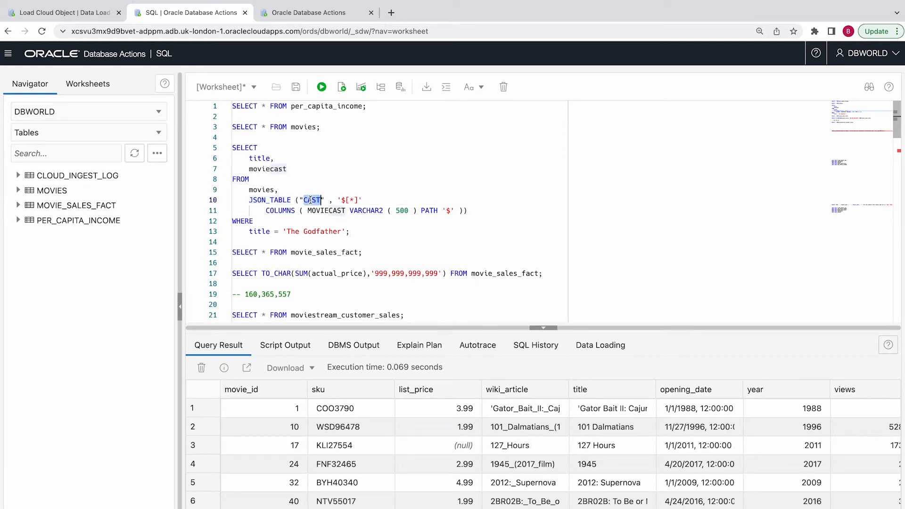
click(243, 147)
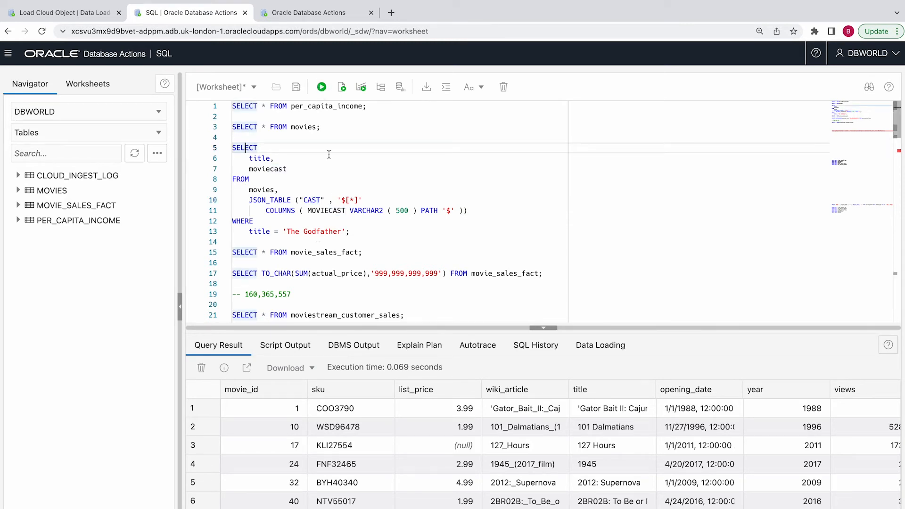
click(321, 88)
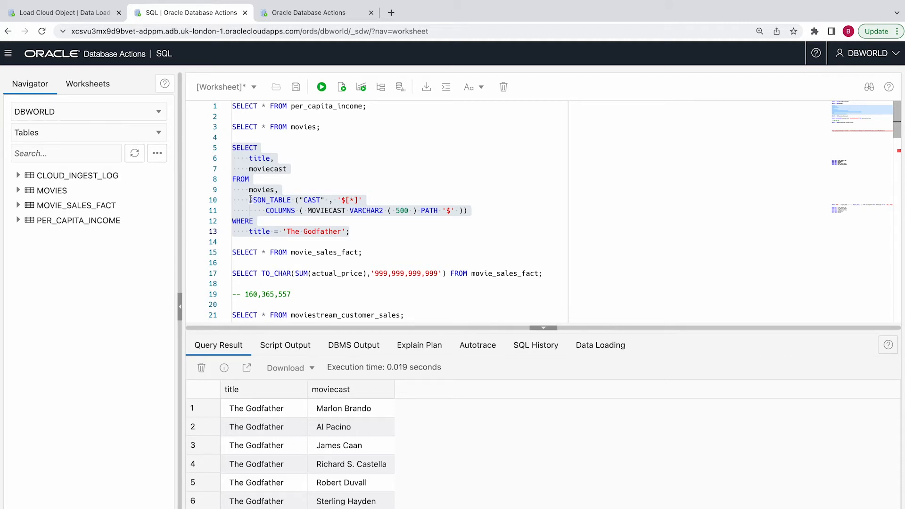
click(332, 231)
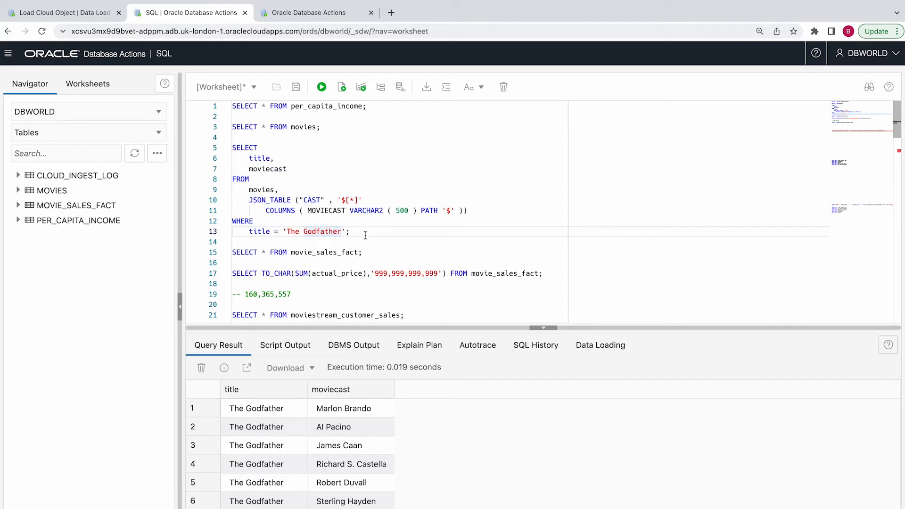
drag(364, 235, 225, 151)
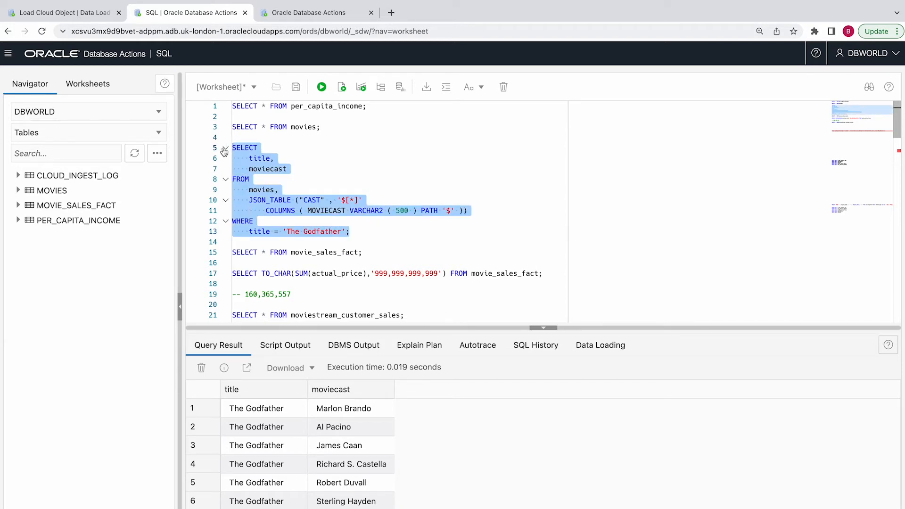
Return to the movie_sales_fact load job and examine the table definition and file URI list in its generated SQL
click(79, 13)
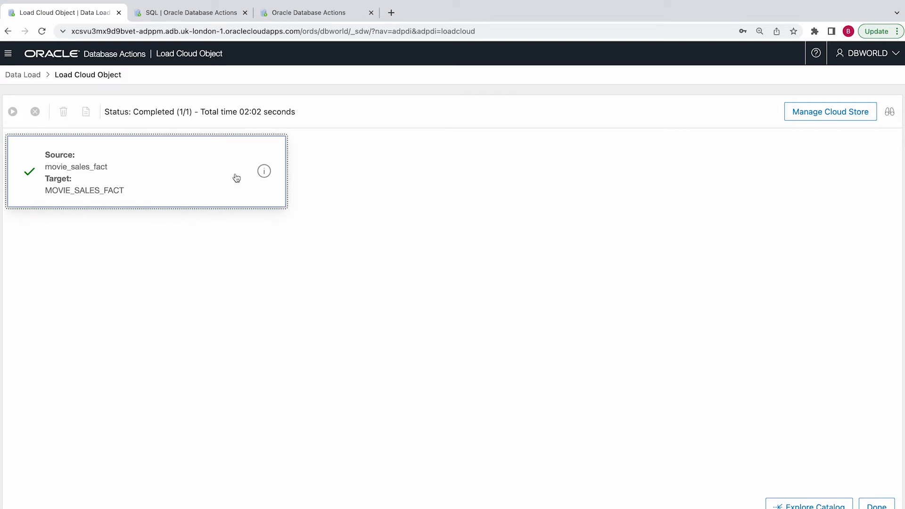
click(264, 172)
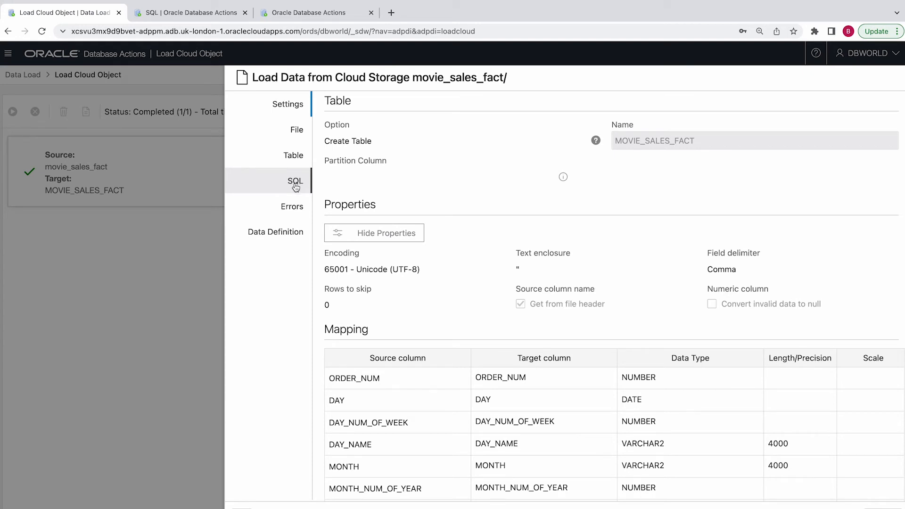
click(295, 187)
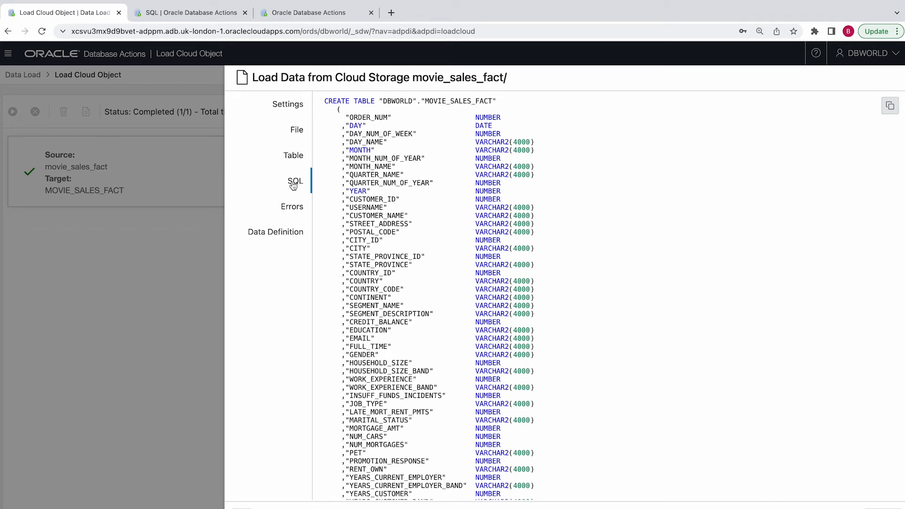
scroll(414, 167, down, 2)
scroll(414, 168, down, 10)
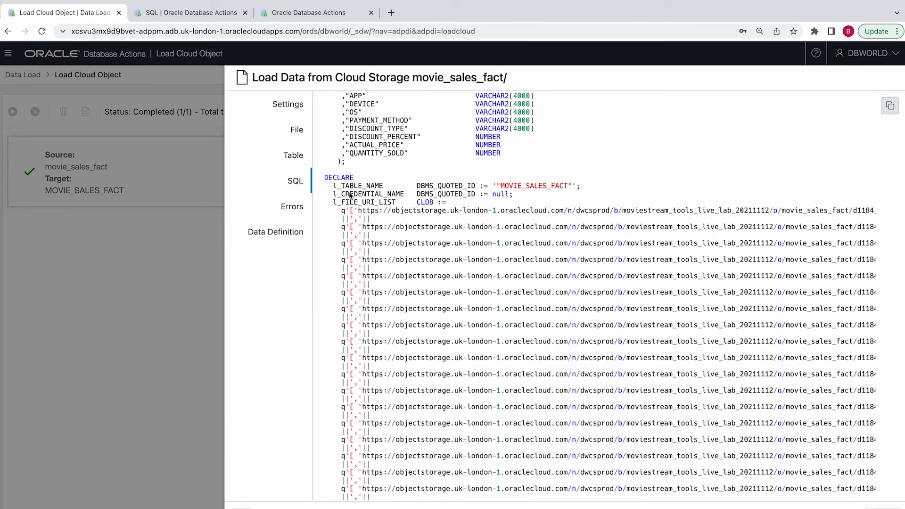
scroll(350, 193, down, 1)
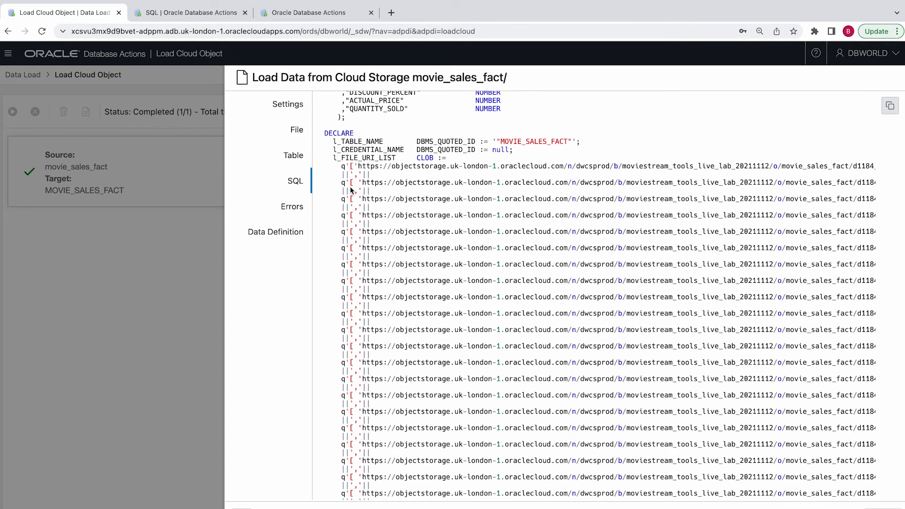
scroll(714, 313, right, 1)
scroll(715, 313, left, 1)
Examine the field list, format options and DBMS_CLOUD COPY_DATA call in the generated SQL, and close the job details
scroll(457, 278, down, 15)
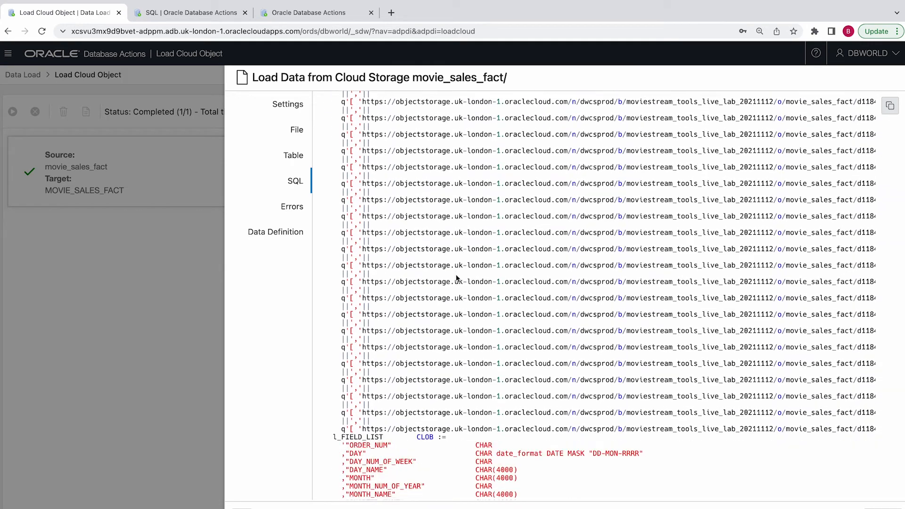
scroll(457, 278, down, 2)
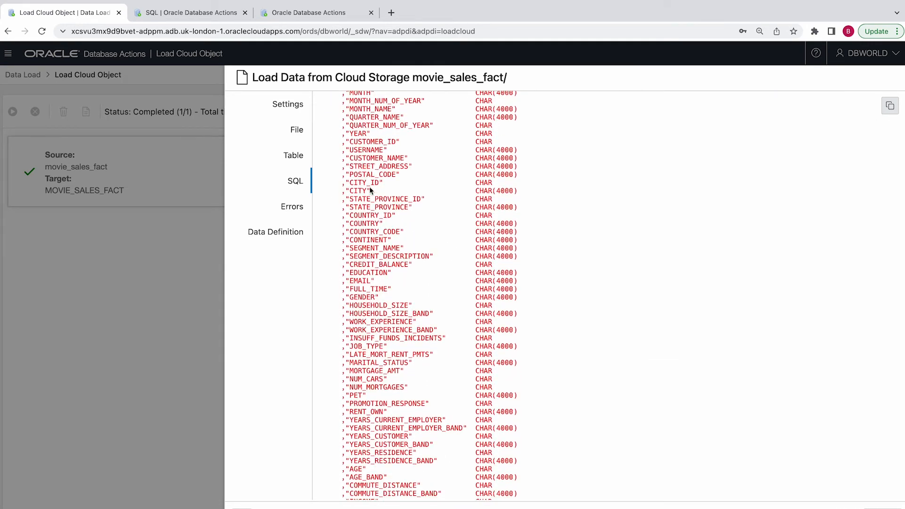
scroll(392, 311, down, 8)
scroll(392, 311, down, 5)
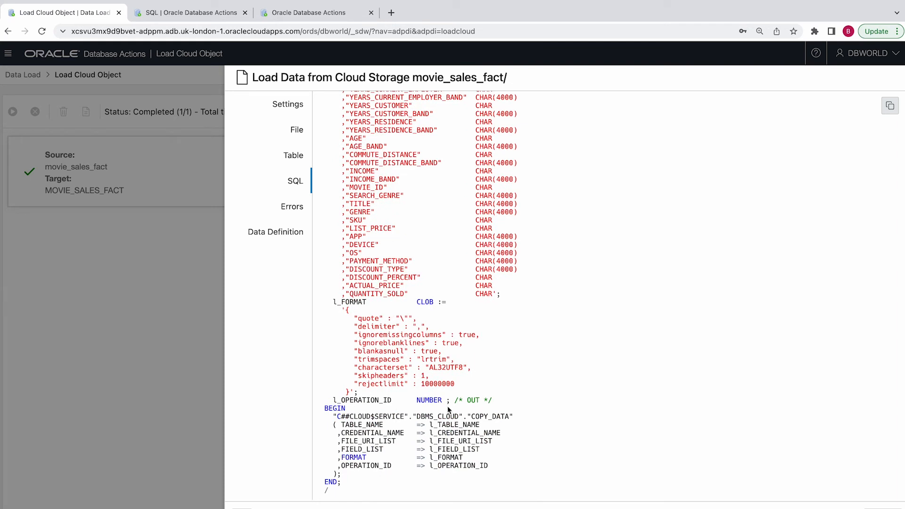
drag(514, 417, 402, 417)
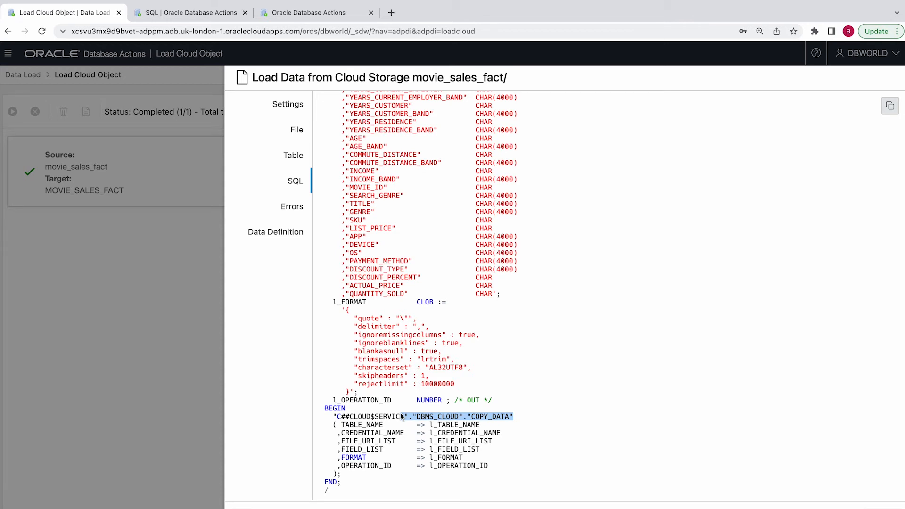
drag(402, 417, 400, 418)
click(883, 508)
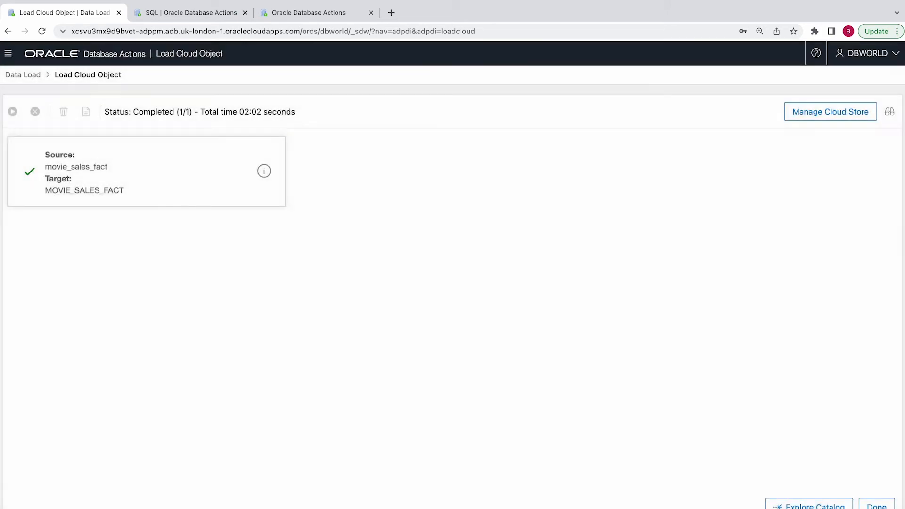
Start a new data load from cloud storage and add the whole adjustments folder as a single target table
click(25, 75)
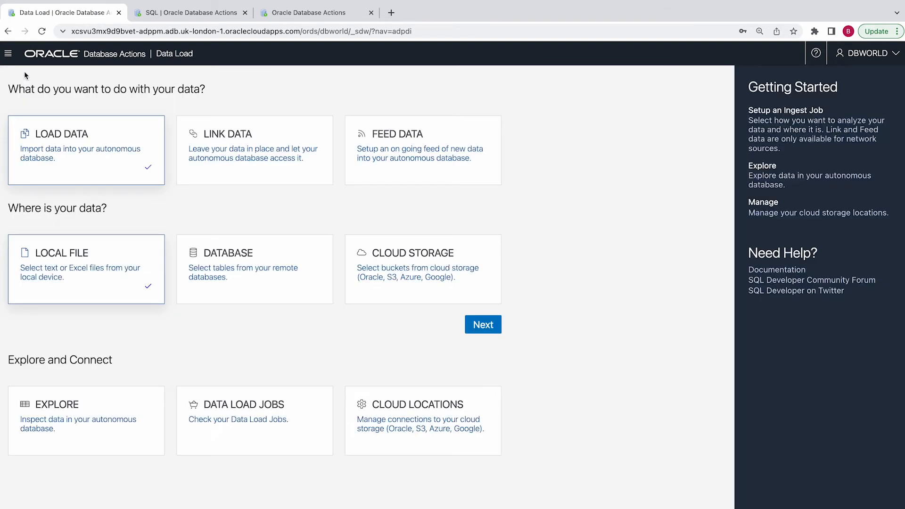
click(416, 289)
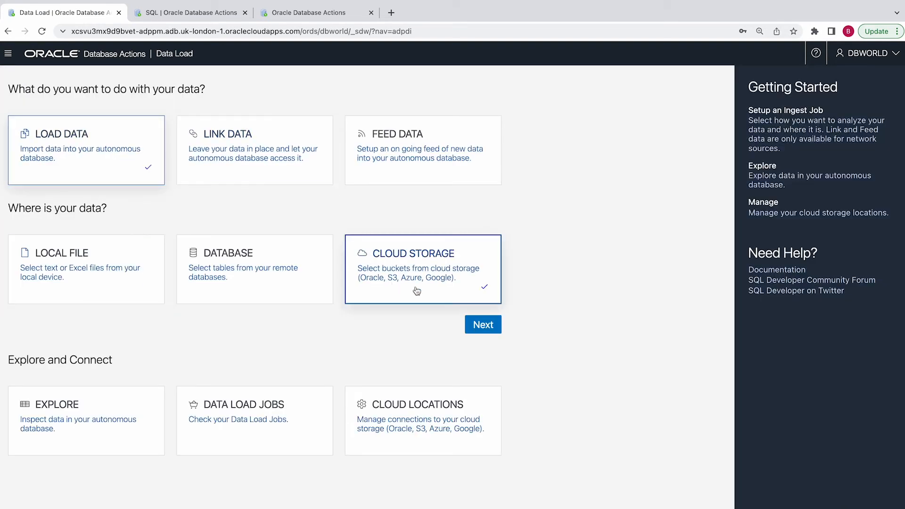
click(482, 327)
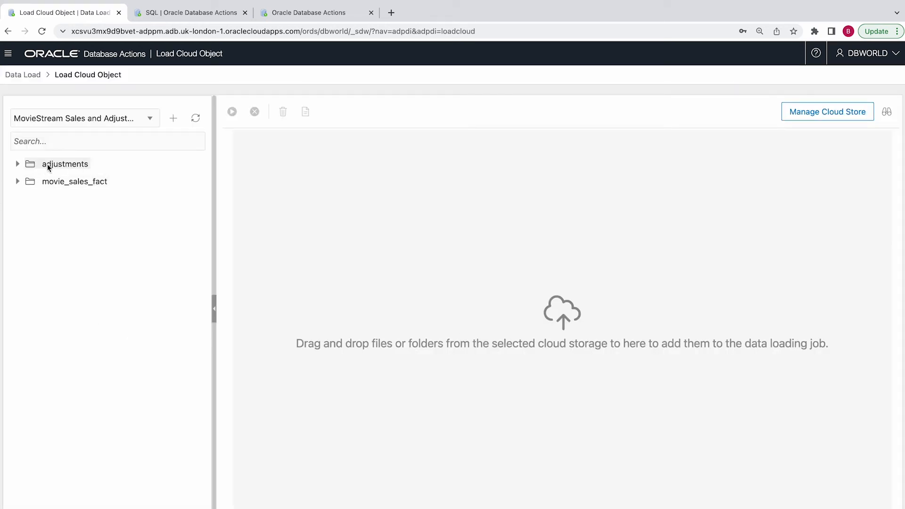
drag(49, 166, 502, 238)
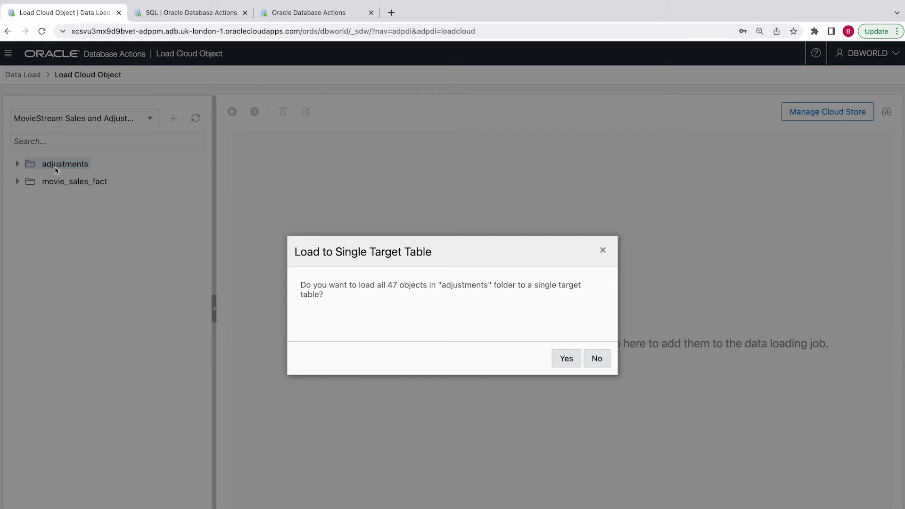
click(566, 359)
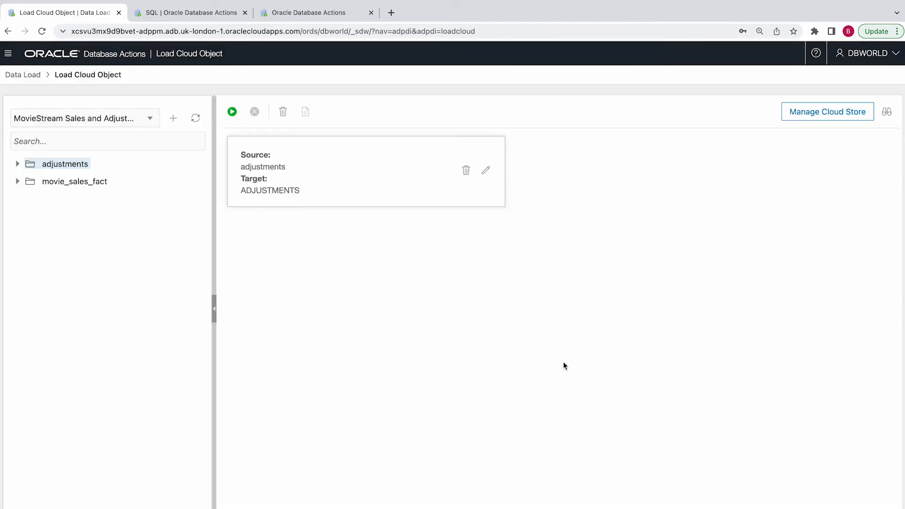
Configure the adjustments load to merge into table MOVIE_SALES_FACT with ORDER_NUM as the merge key, and close the settings
click(486, 170)
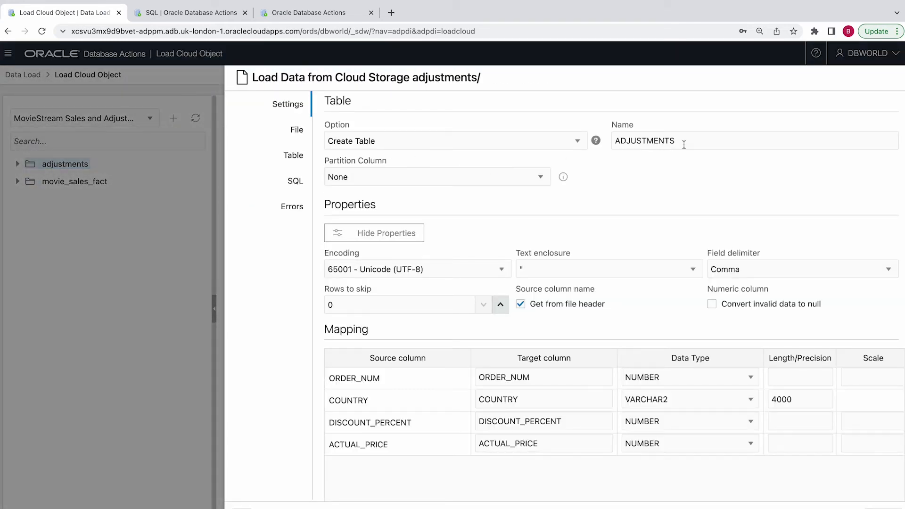
click(430, 139)
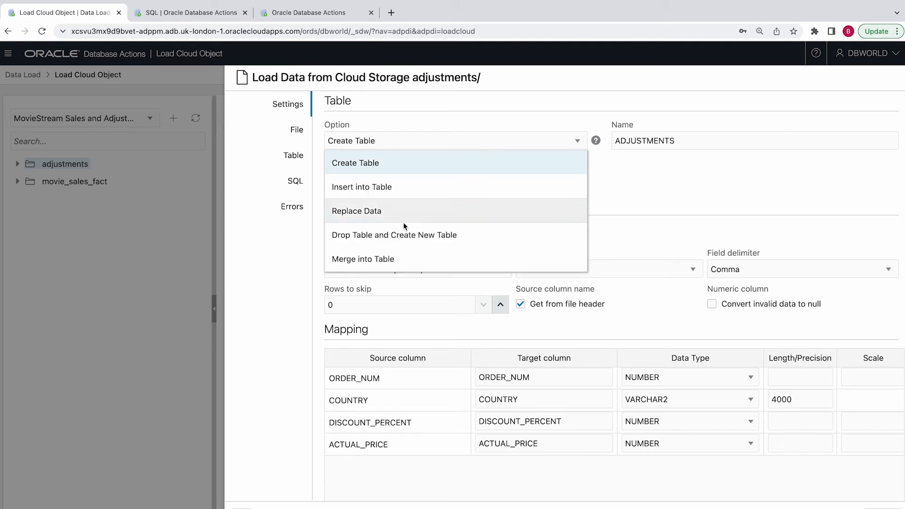
click(380, 259)
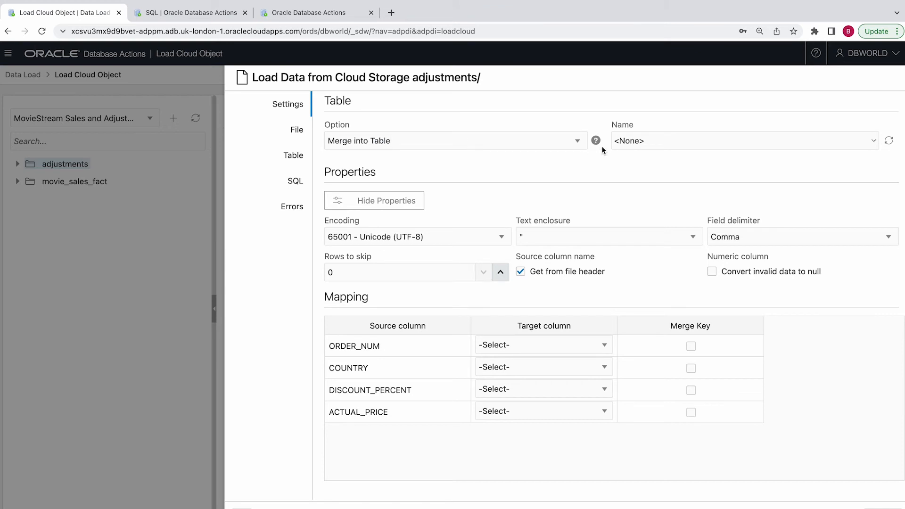
click(646, 141)
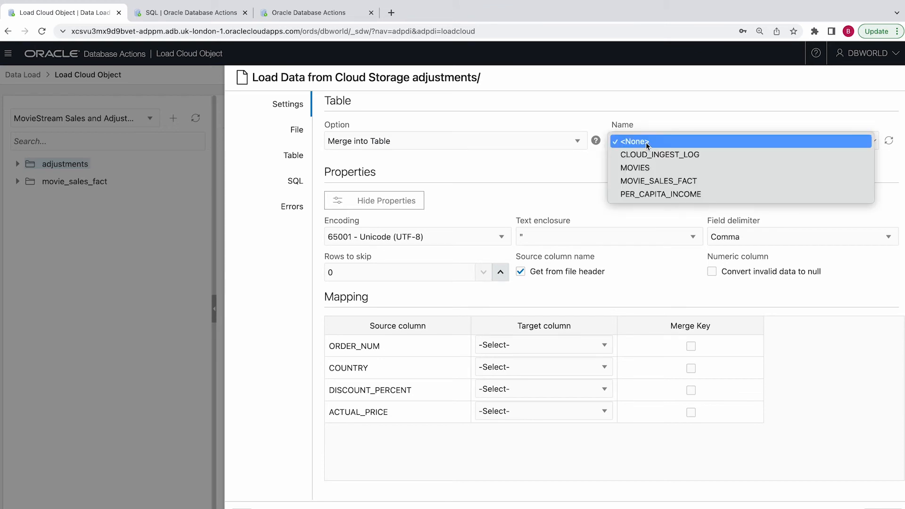
click(649, 182)
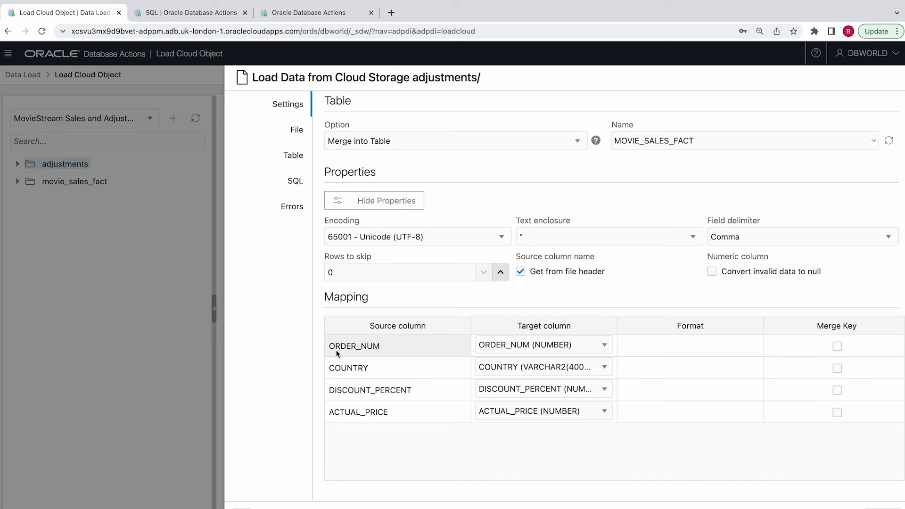
click(838, 347)
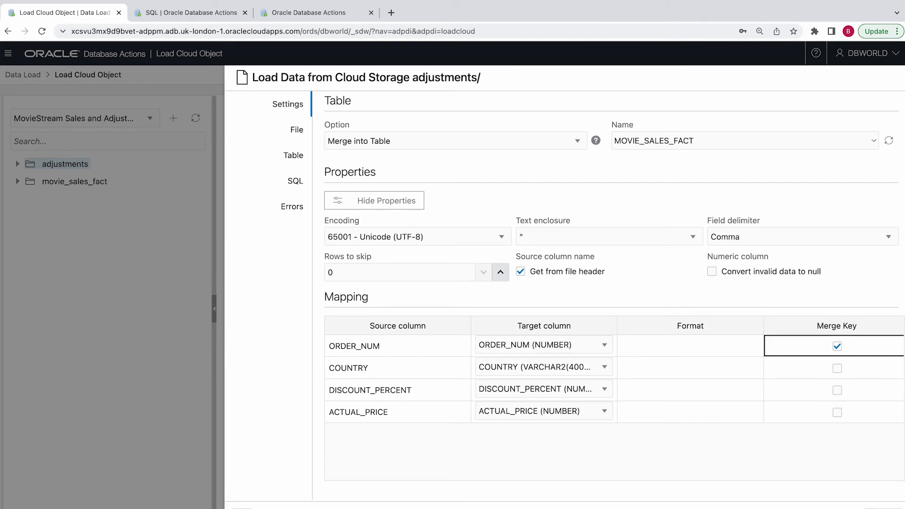
click(883, 508)
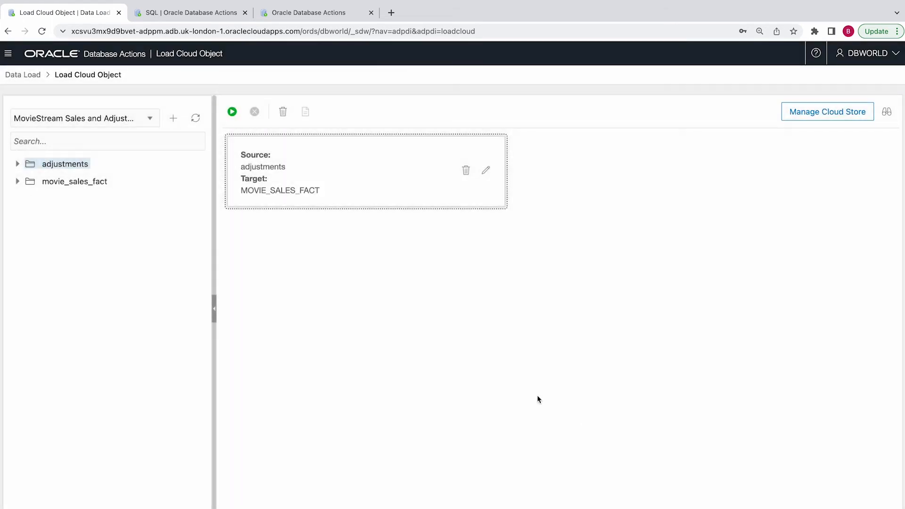
Switch to the SQL worksheet and run the query that totals actual_price in movie_sales_fact
click(207, 14)
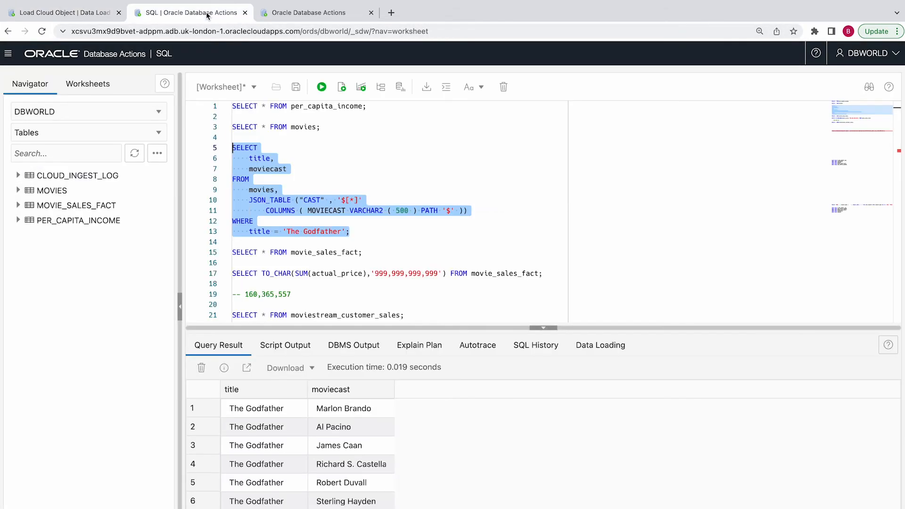
click(266, 273)
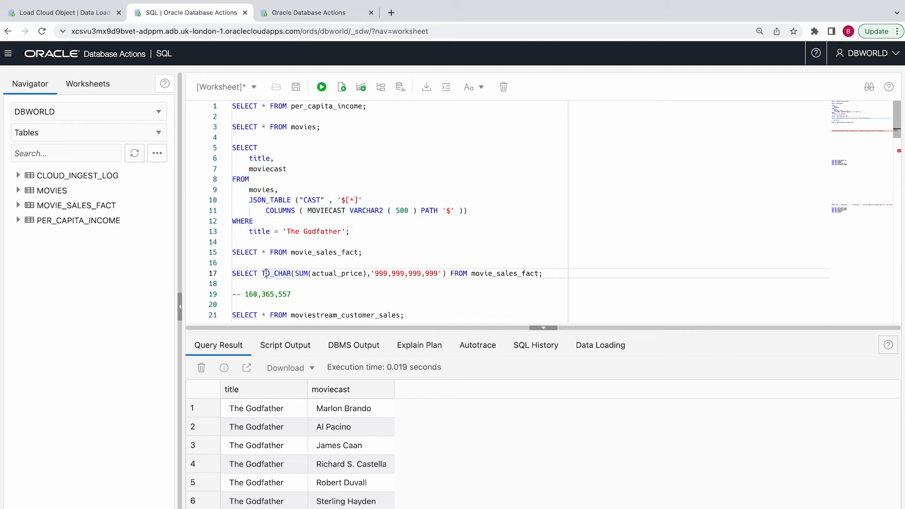
click(321, 87)
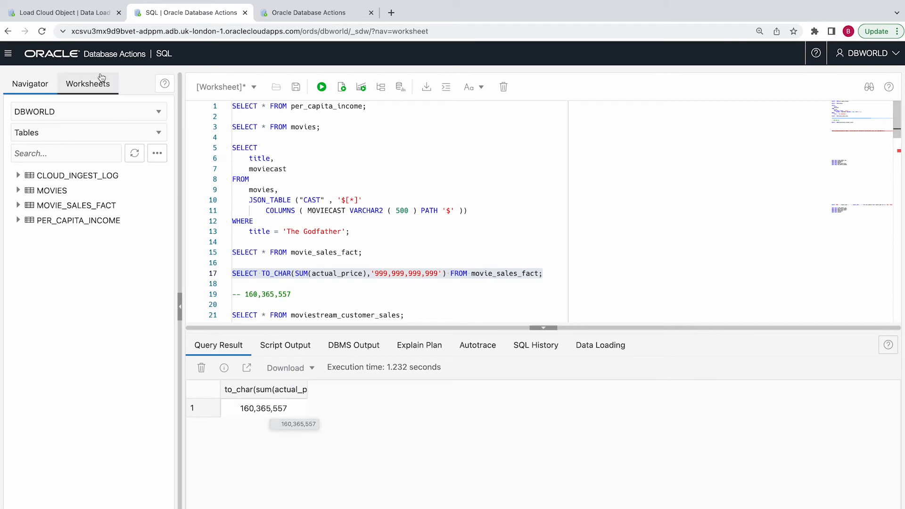
Return to the cloud load job and run the adjustments merge into MOVIE_SALES_FACT through to completion
click(82, 16)
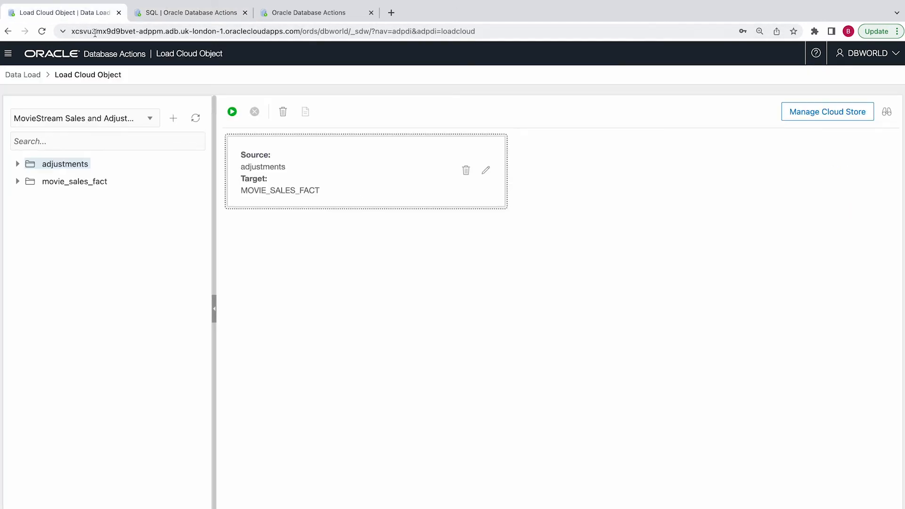
click(232, 112)
click(473, 334)
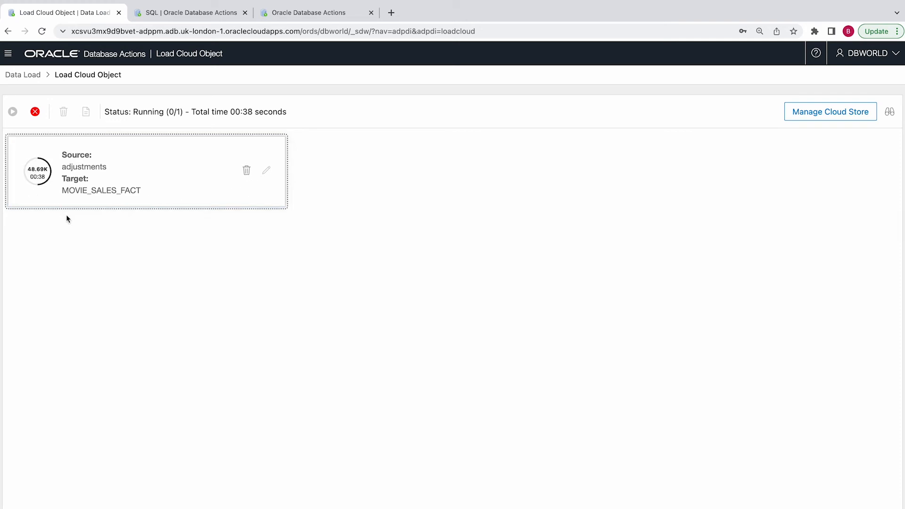
mouse_move(47, 169)
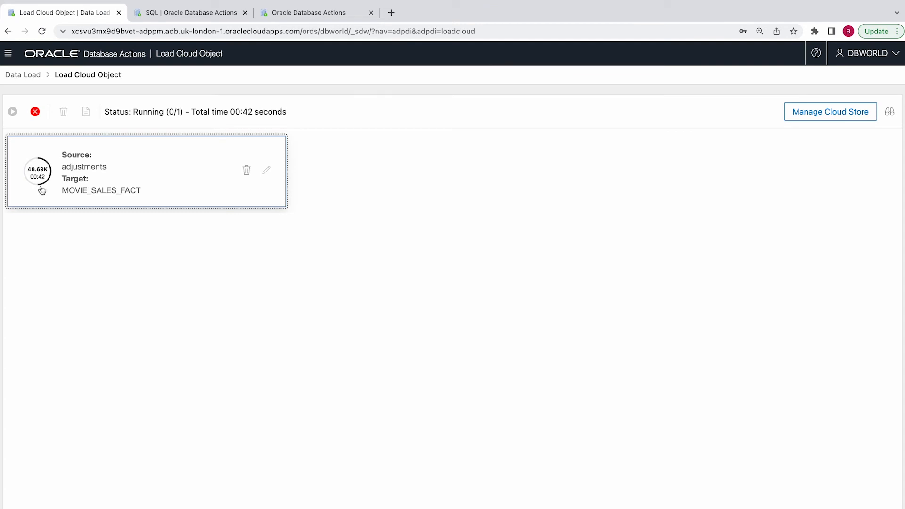
mouse_move(41, 187)
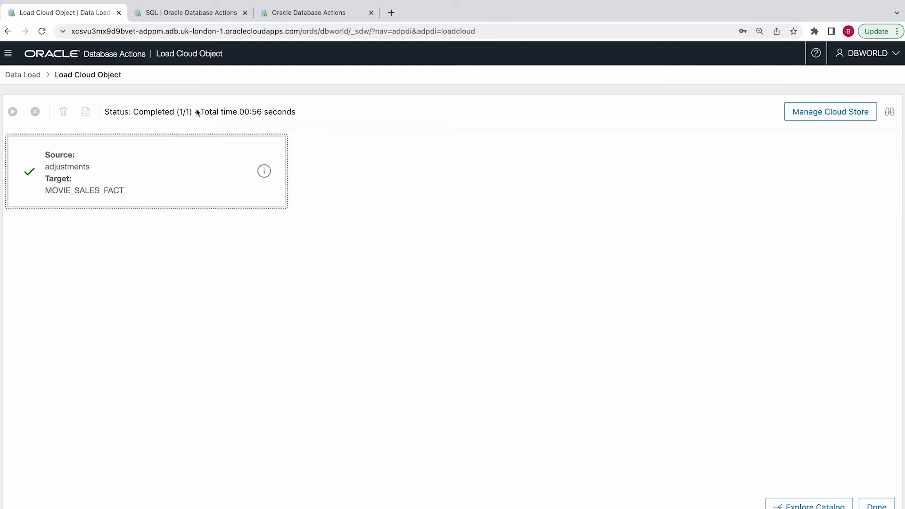
Examine the staging table, error log and MERGE statements in the adjustments job's generated SQL, and close the job details
click(265, 172)
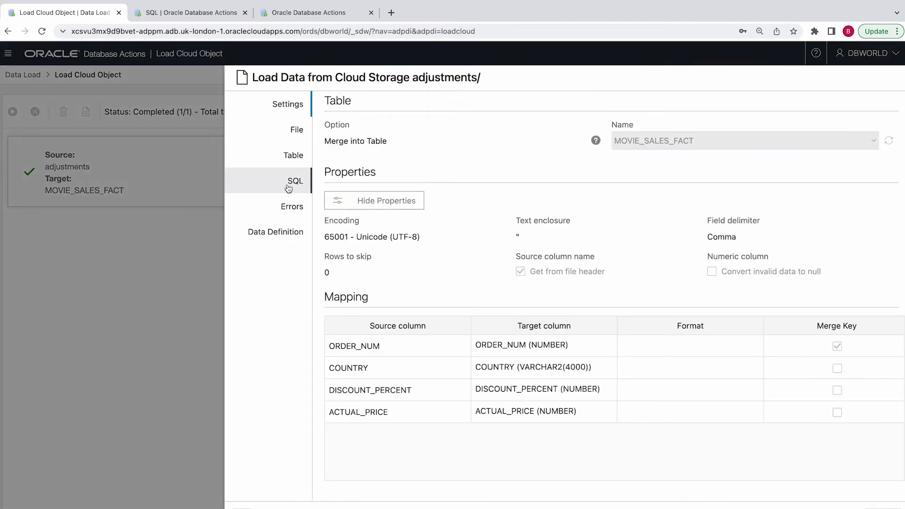
click(289, 185)
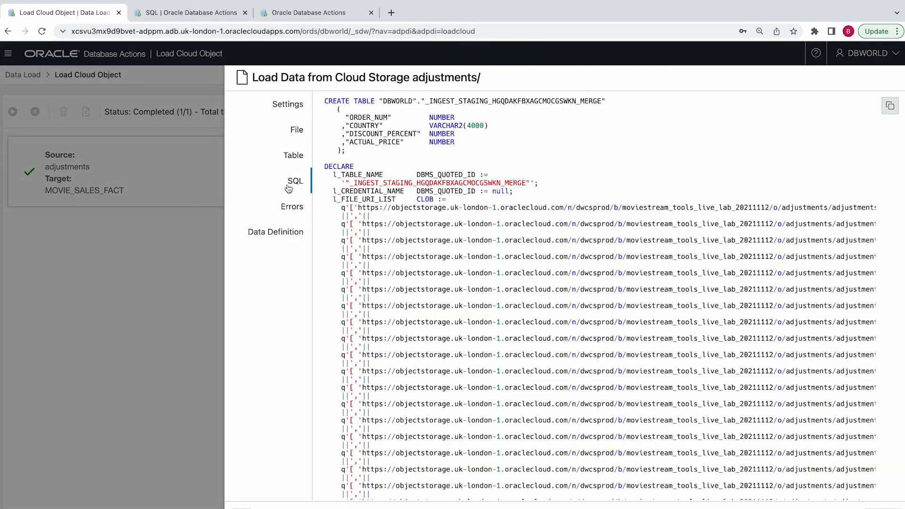
scroll(403, 258, down, 5)
scroll(403, 257, down, 15)
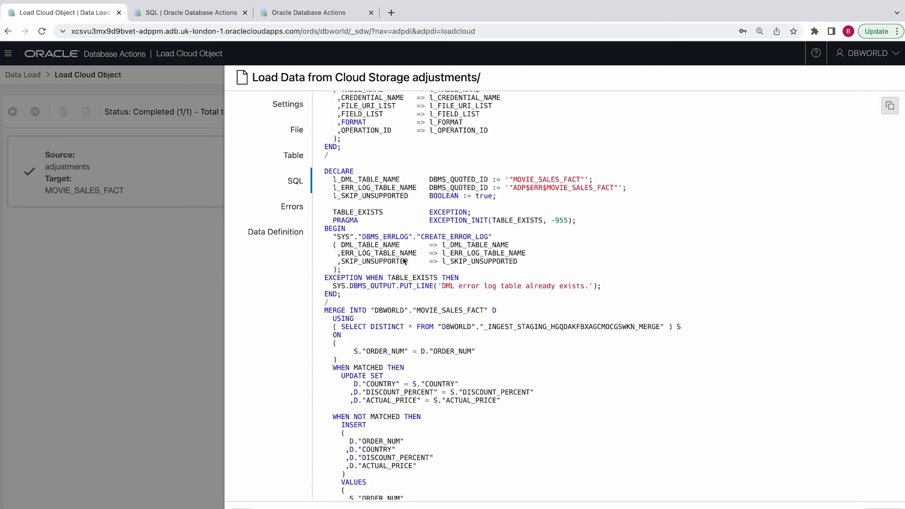
scroll(403, 259, down, 3)
key(Escape)
Rerun the actual_price total query on movie_sales_fact in the SQL worksheet to compare it with the commented value
click(179, 13)
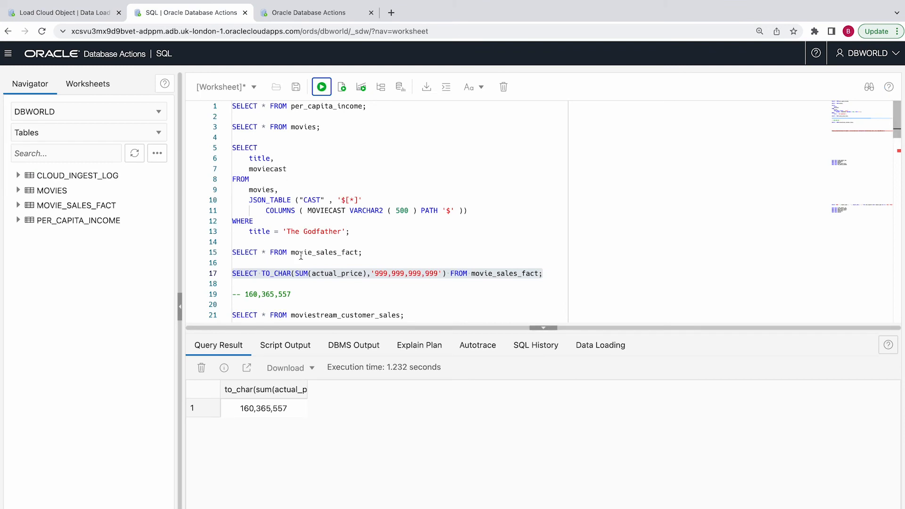
triple_click(302, 274)
scroll(302, 274, down, 1)
click(281, 234)
click(322, 87)
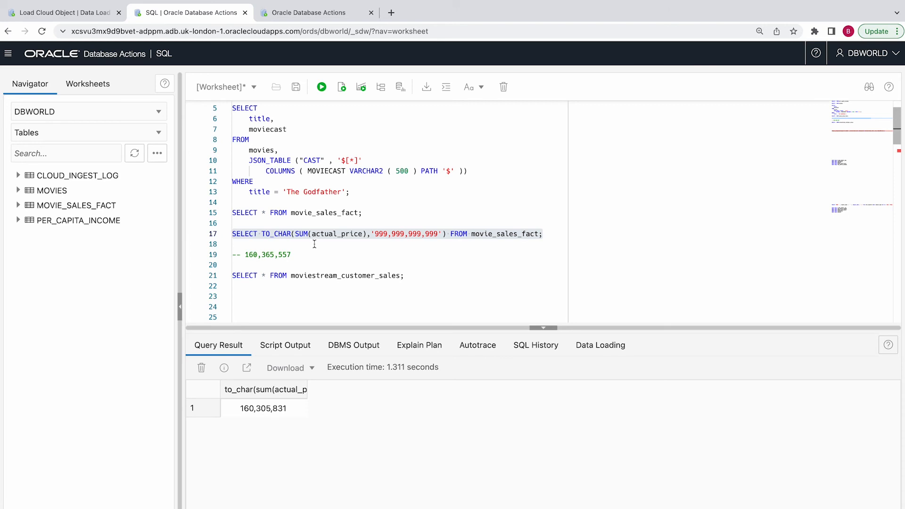
Start a new data link job from the Launchpad that links data in cloud storage
click(102, 55)
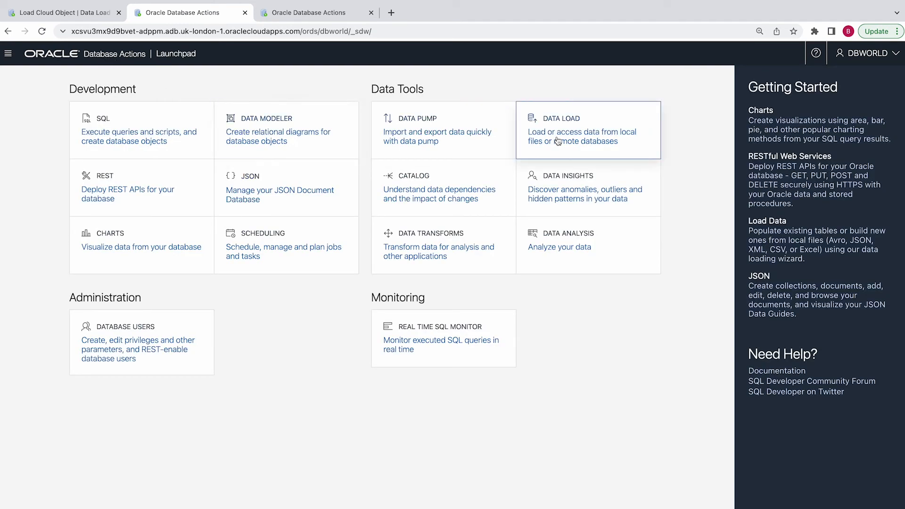
click(572, 138)
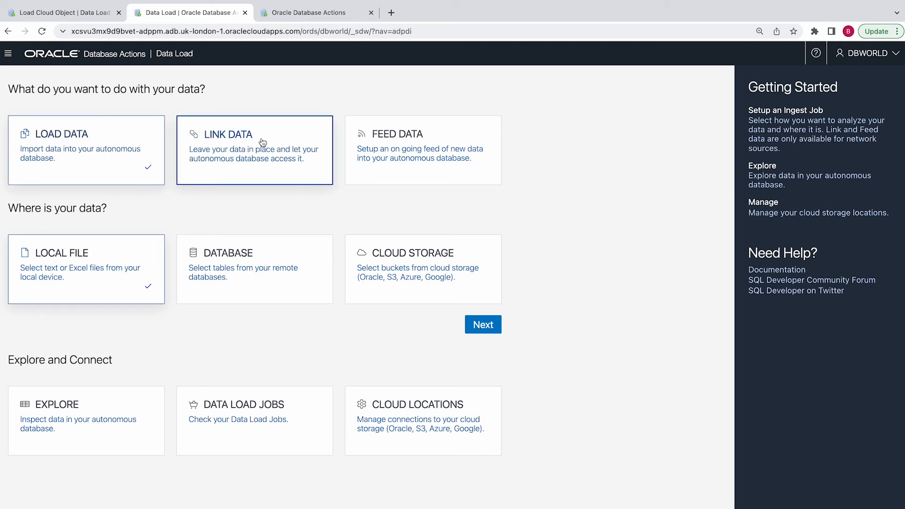
click(266, 143)
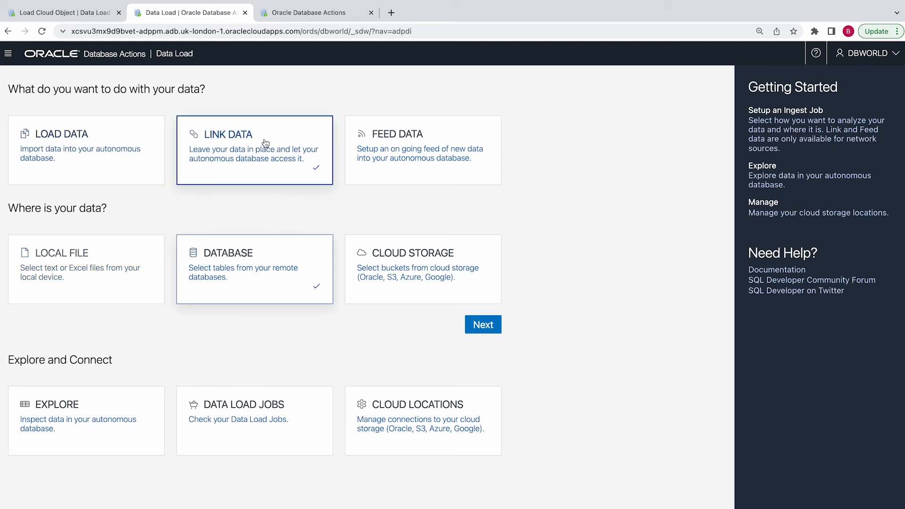
click(371, 281)
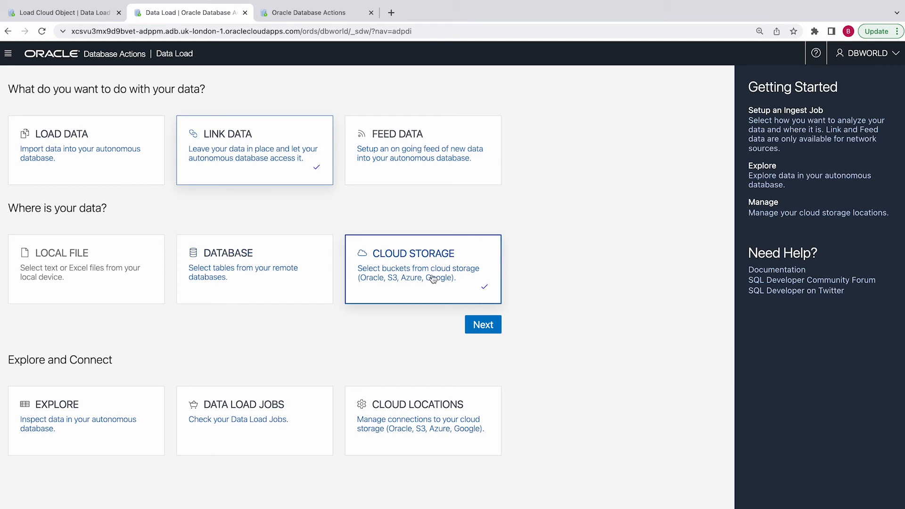
click(480, 327)
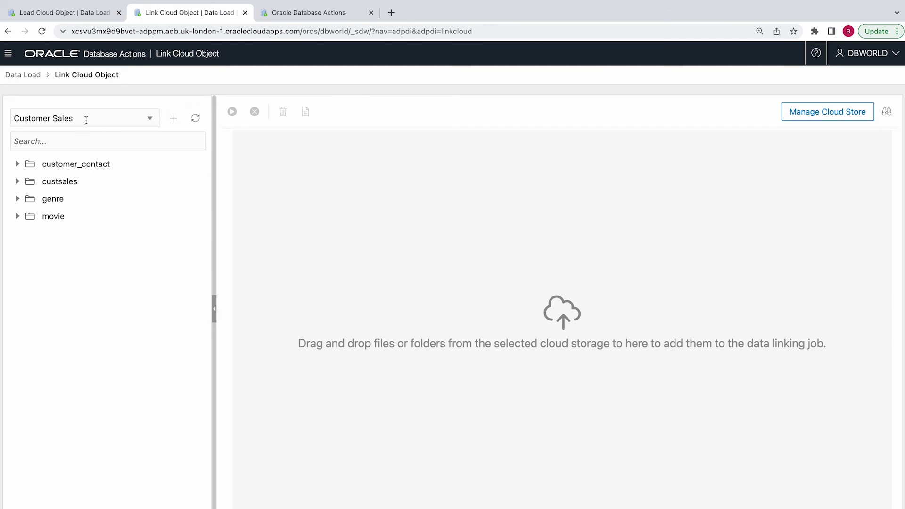
Inspect the monthly folders of custsales in Customer Sales and add the whole folder as a single external target table
click(18, 182)
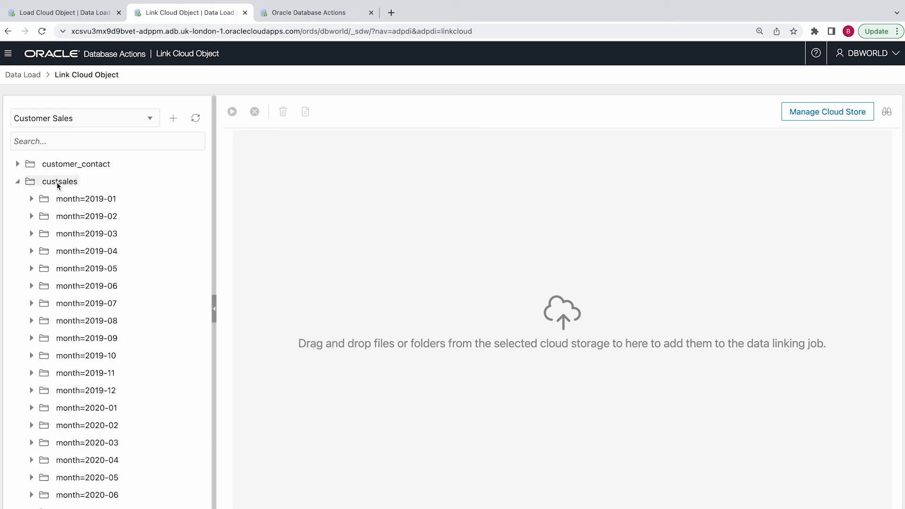
click(31, 199)
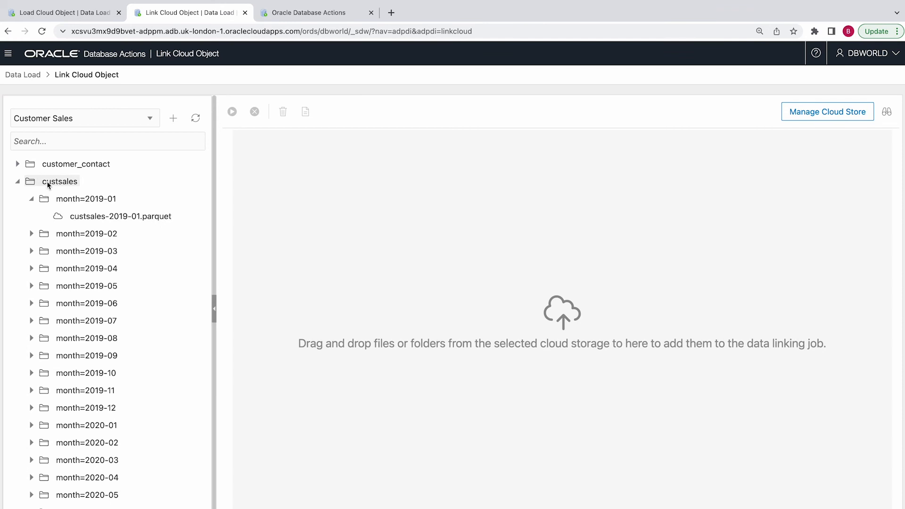
drag(47, 182, 480, 180)
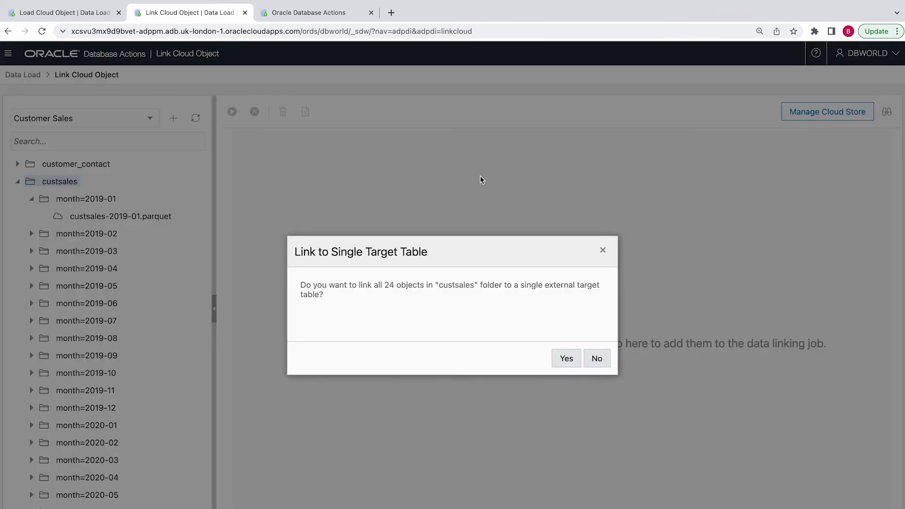
click(563, 359)
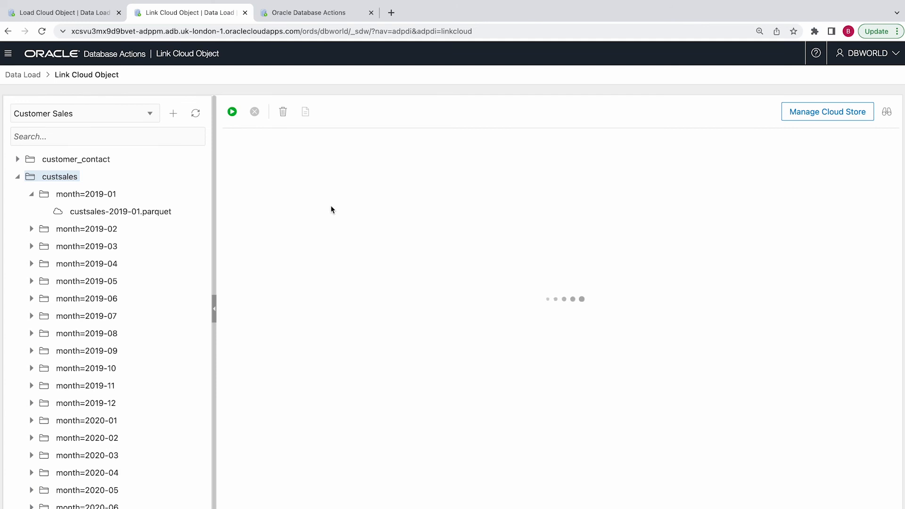
Choose Sample as the validation type in the CUSTSALES link settings, close them and run the link job
click(488, 177)
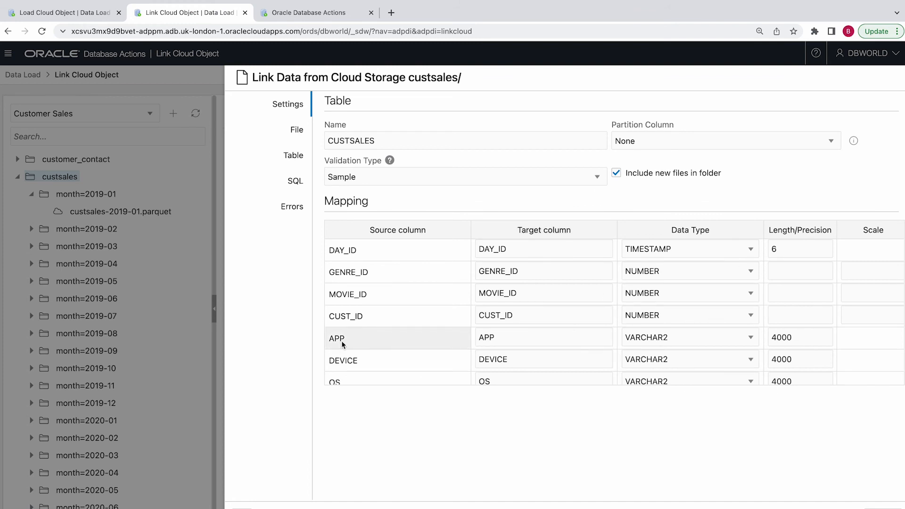
click(596, 178)
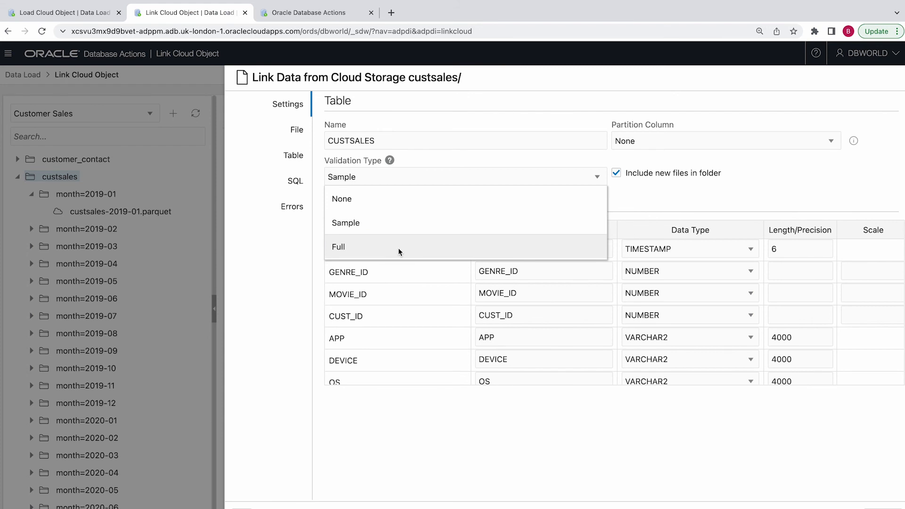
click(366, 228)
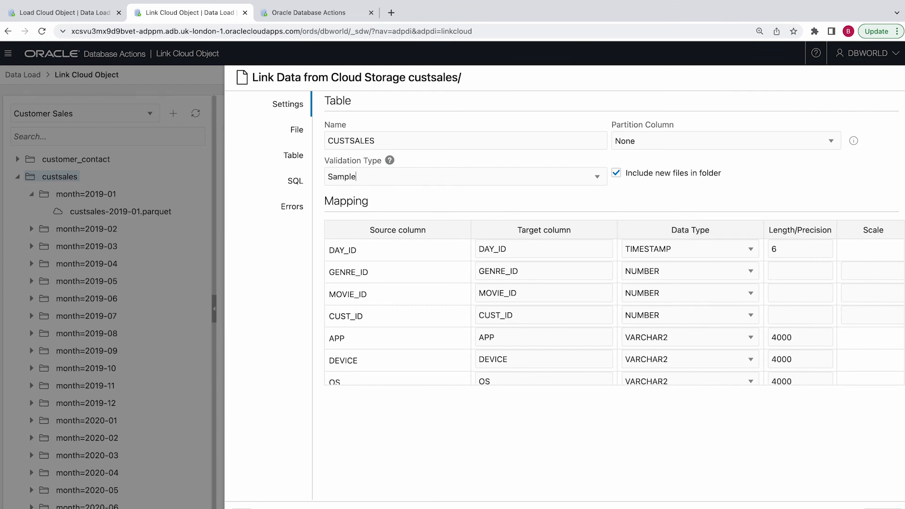
click(883, 508)
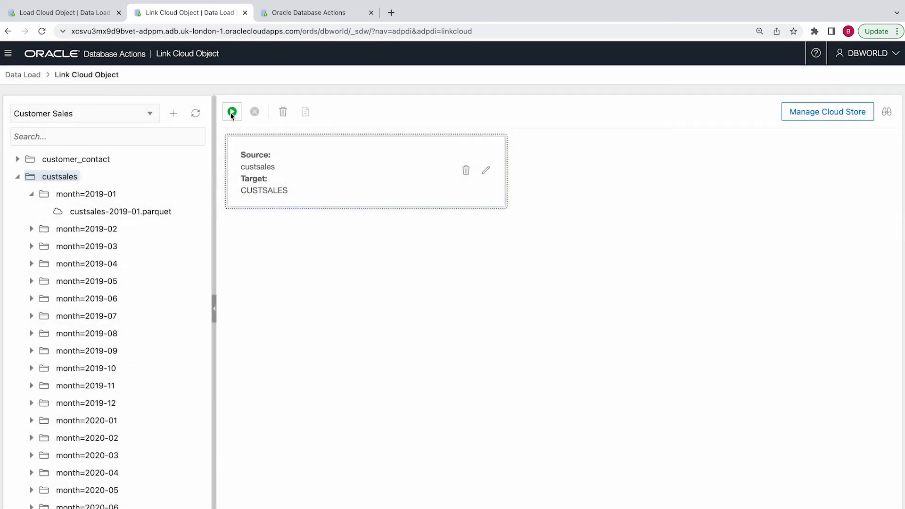
click(232, 112)
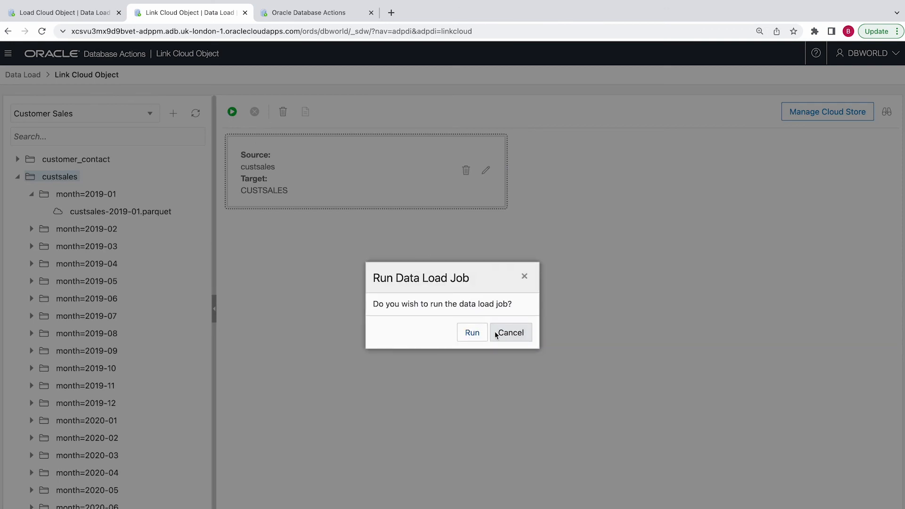
click(473, 333)
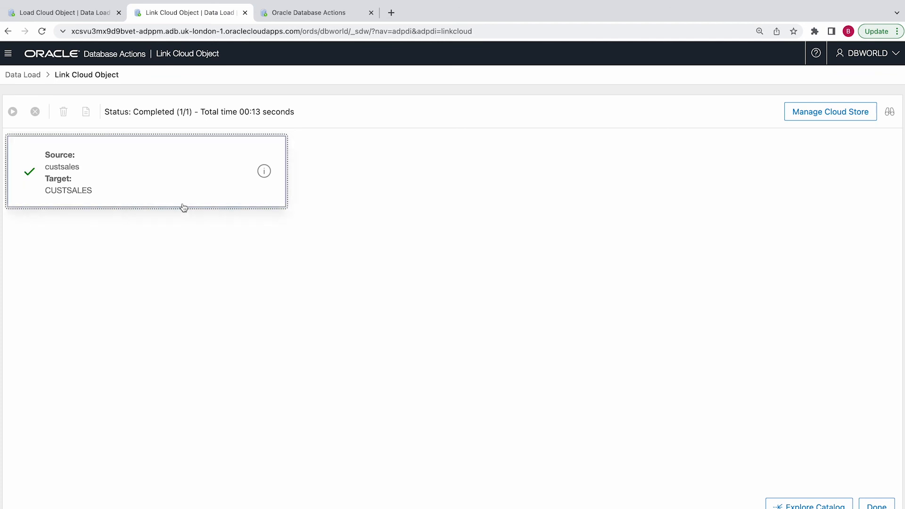
Open the completed custsales link job's details and check its data definition
click(266, 172)
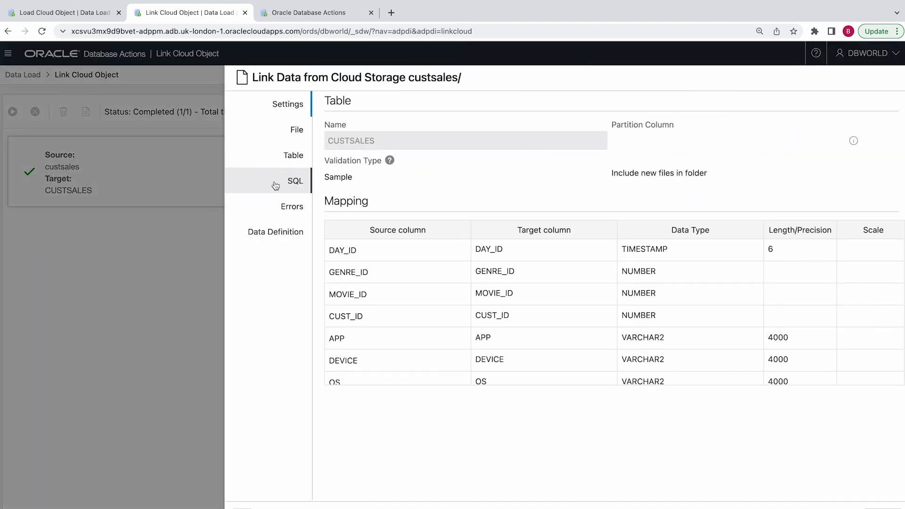
click(292, 233)
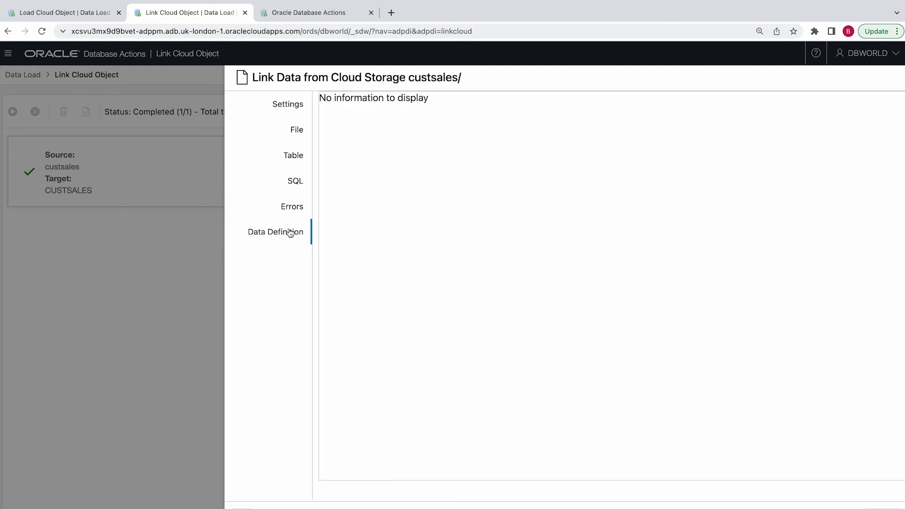